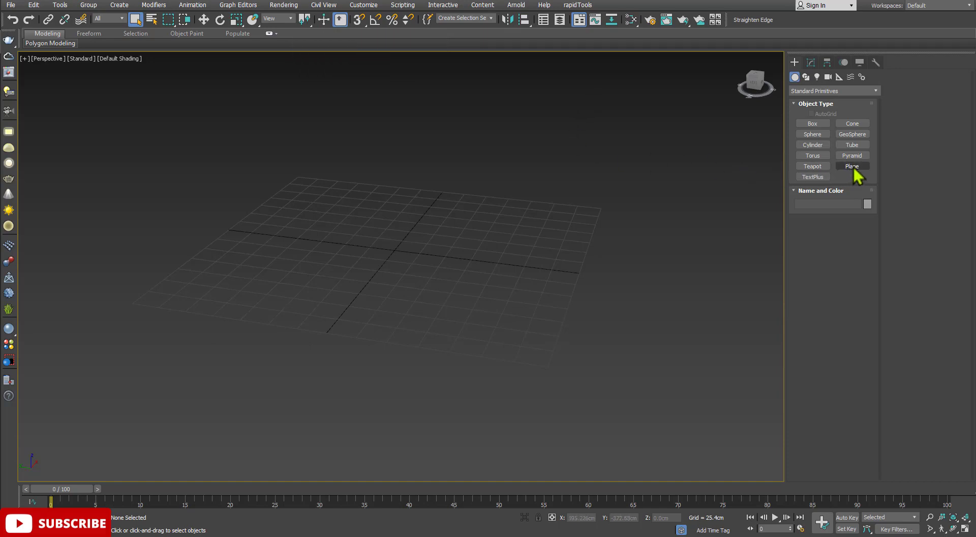
Draw a plane, Plane001, hide the home grid and turn on Edged Faces (F4)
click(852, 167)
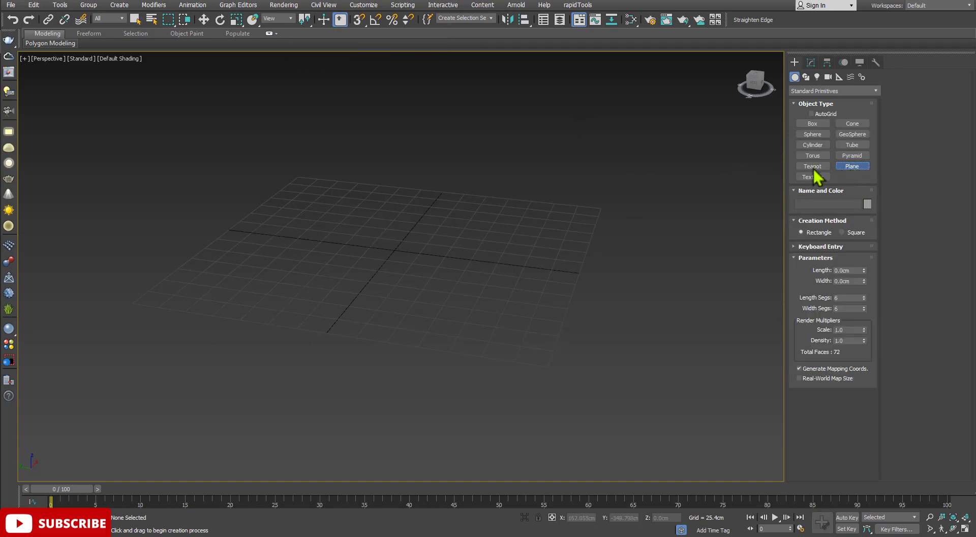
drag(544, 205, 283, 305)
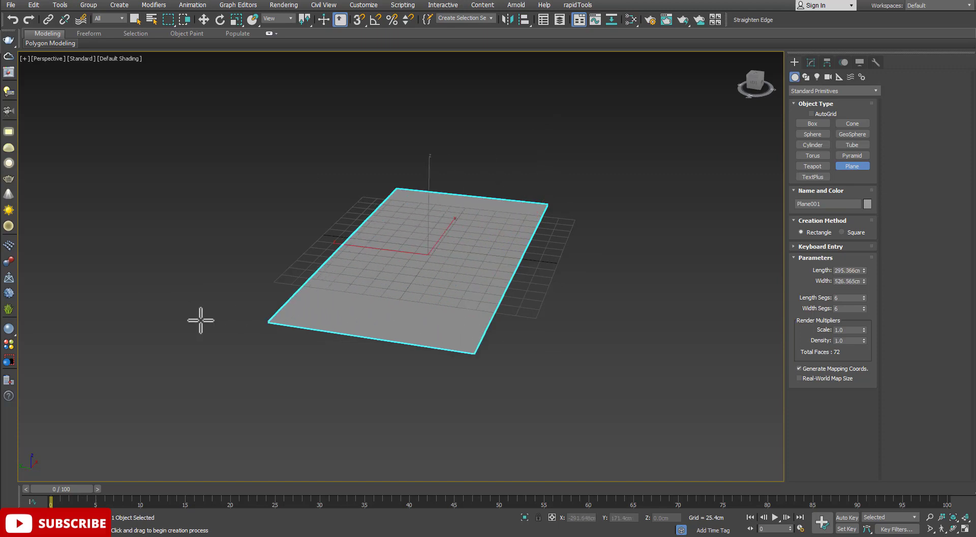
right_click(368, 286)
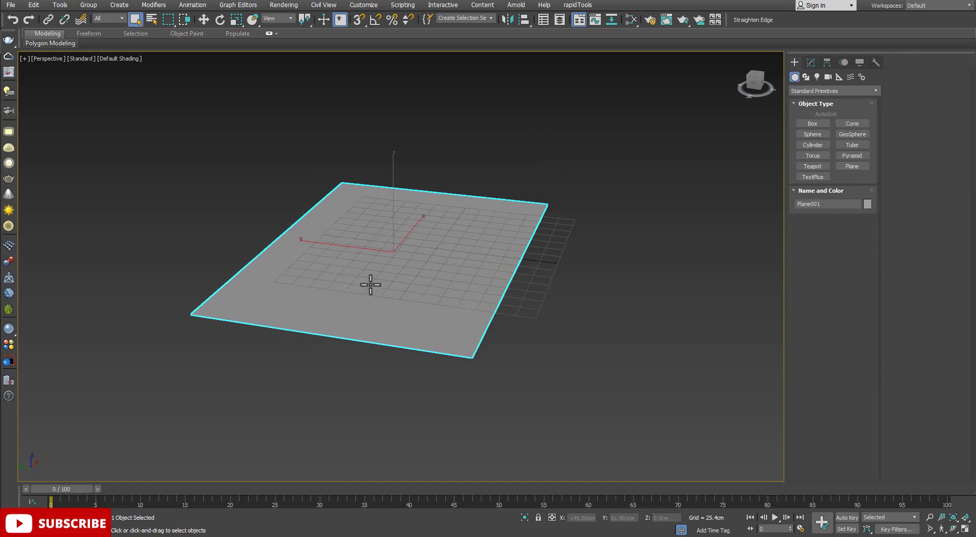
key(g)
key(F4)
mouse_move(405, 266)
alt+middle_down()
mouse_move(441, 290)
mouse_move(436, 271)
mouse_move(468, 279)
alt+middle_up()
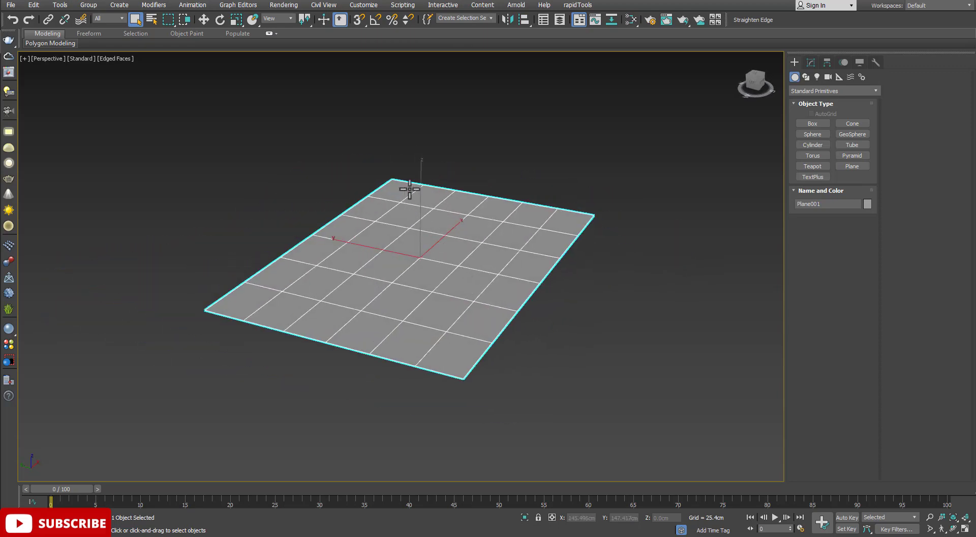
click(324, 19)
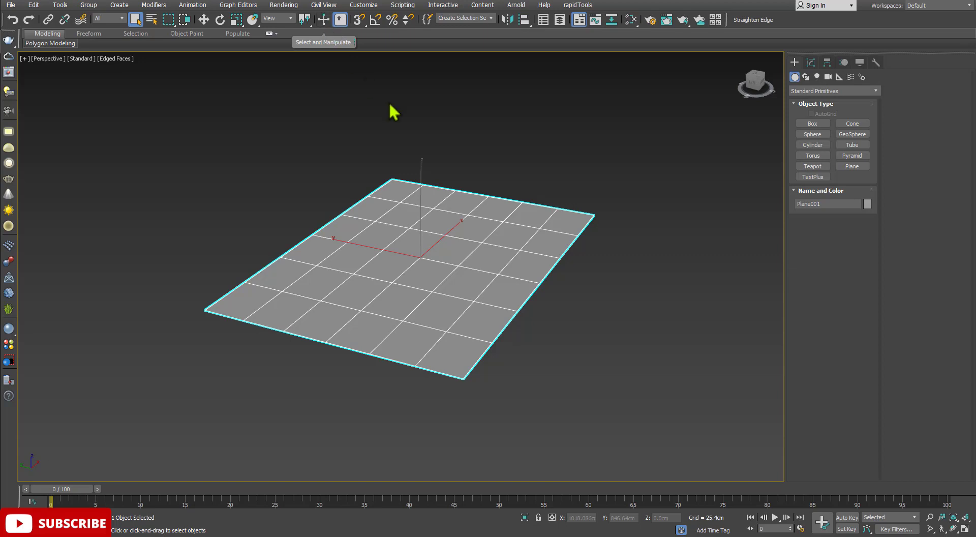
drag(470, 145, 527, 264)
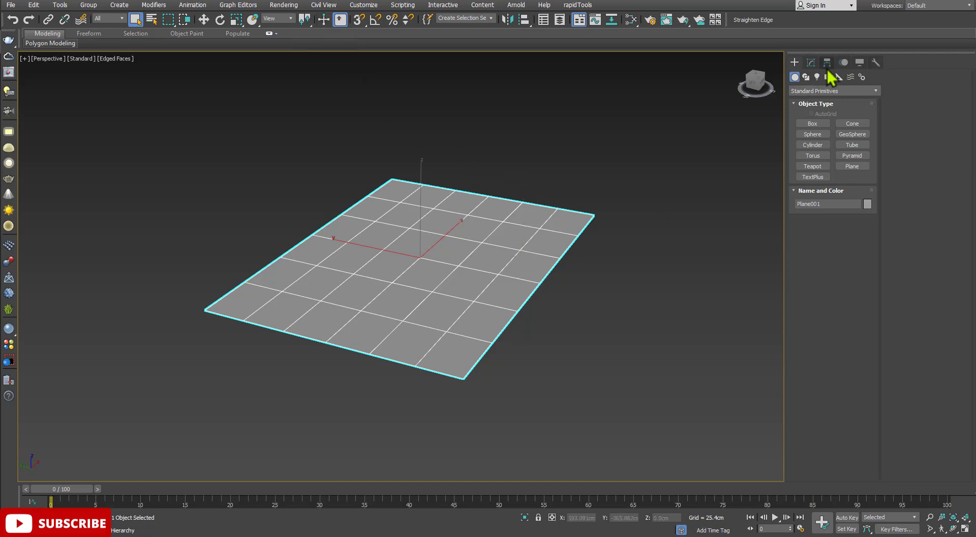
Add an Edit Poly modifier and select vertices at the plane's right end
click(810, 63)
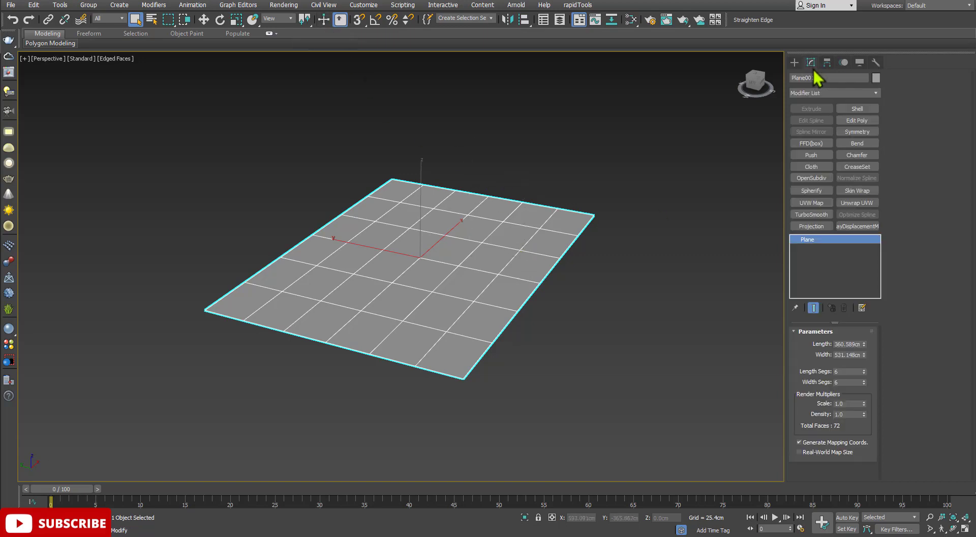
click(866, 123)
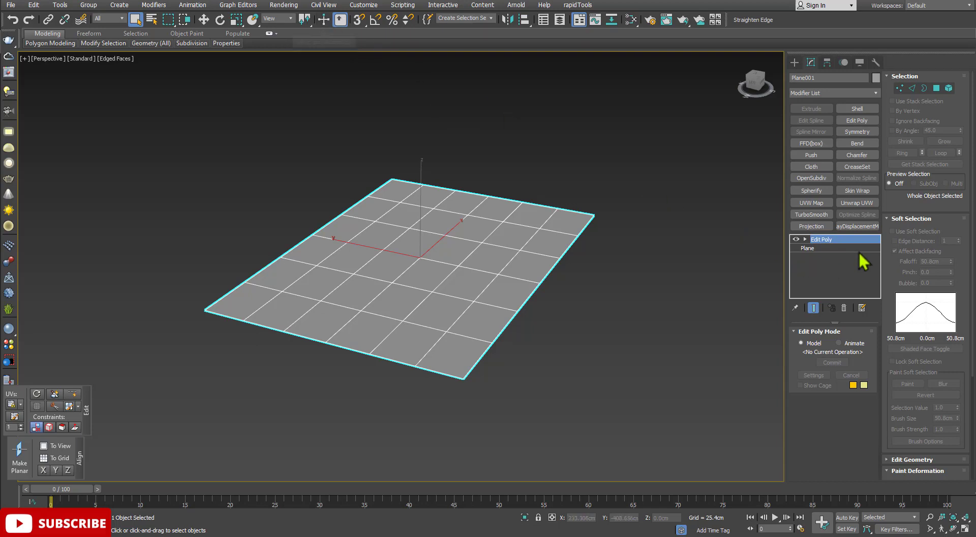
click(901, 89)
drag(603, 179, 523, 293)
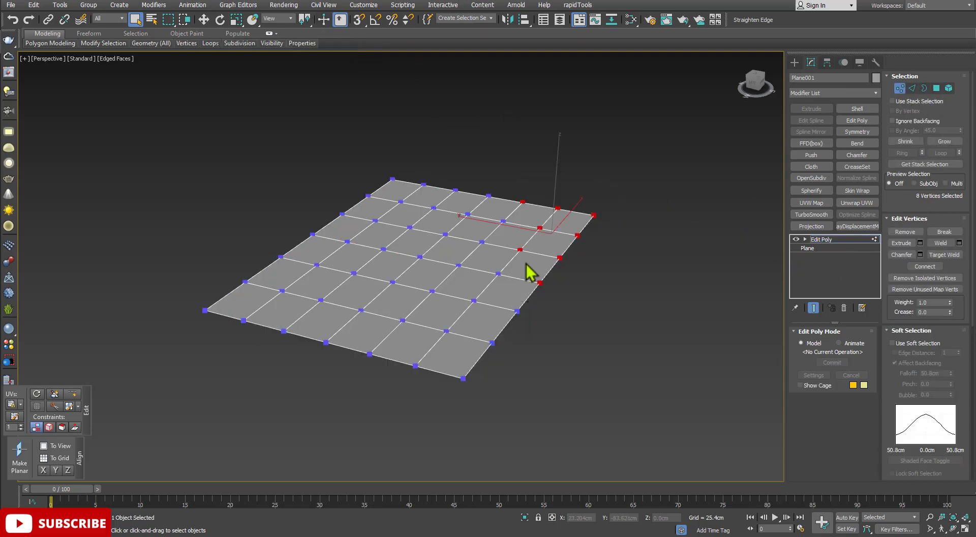
scroll(530, 266, up, 2)
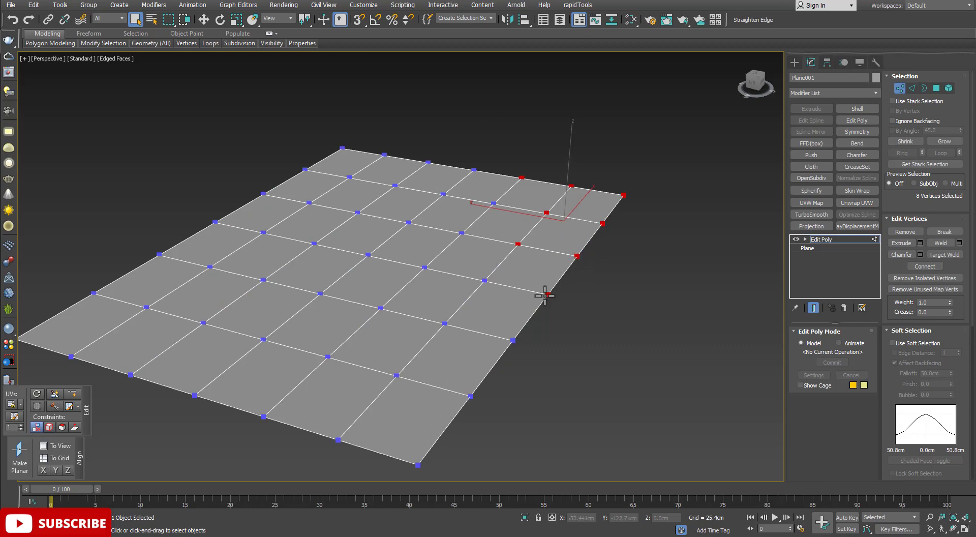
click(513, 340)
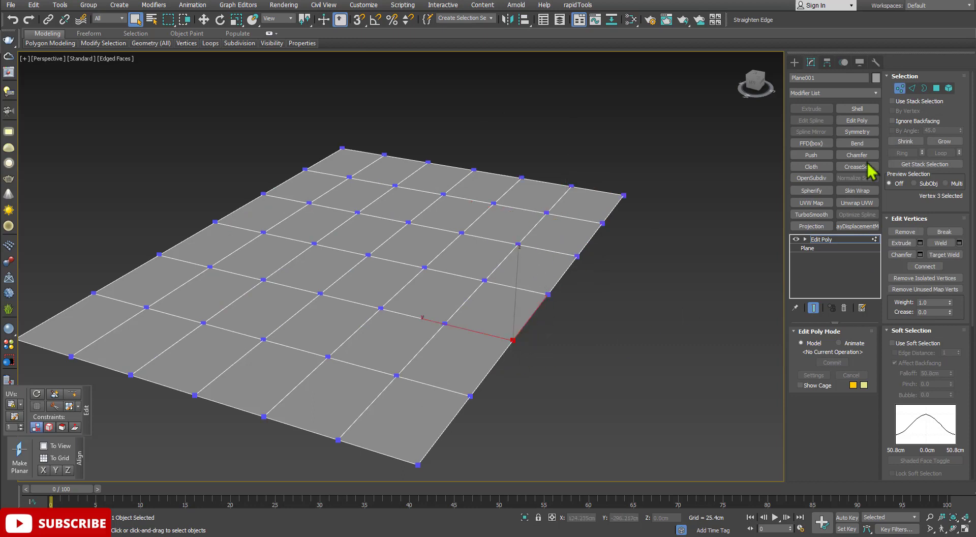
Select a few edges, then the plane's outer border, and return to Edge level
click(912, 88)
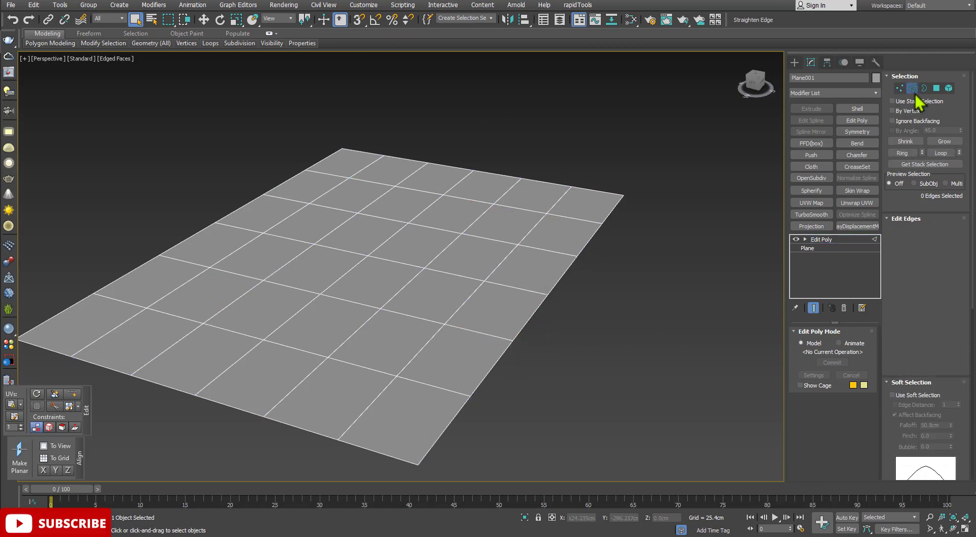
click(538, 249)
click(581, 218)
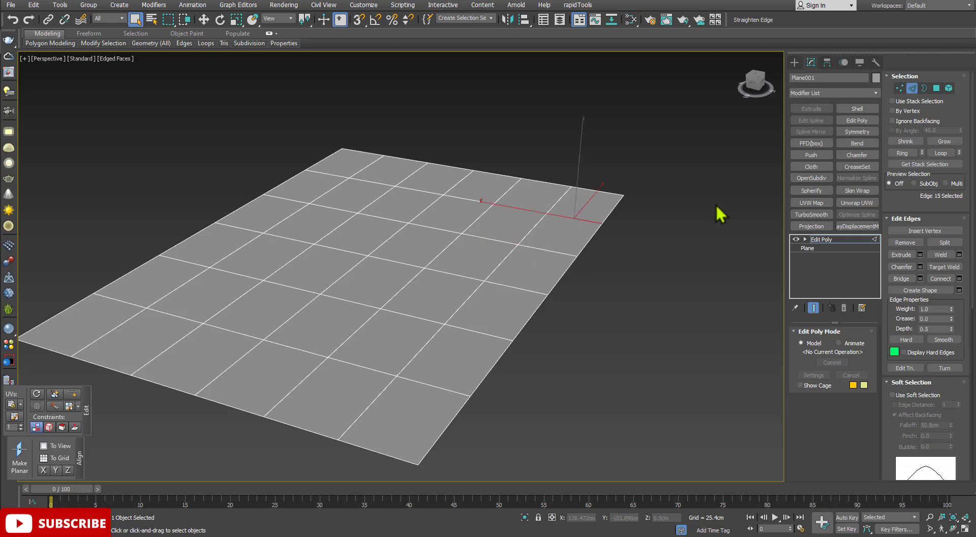
click(924, 88)
click(540, 279)
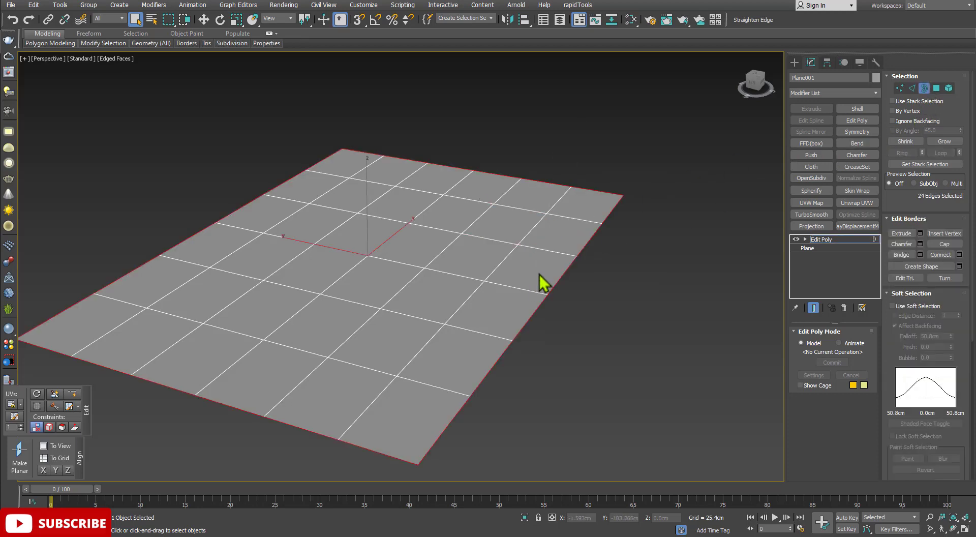
scroll(540, 262, down, 2)
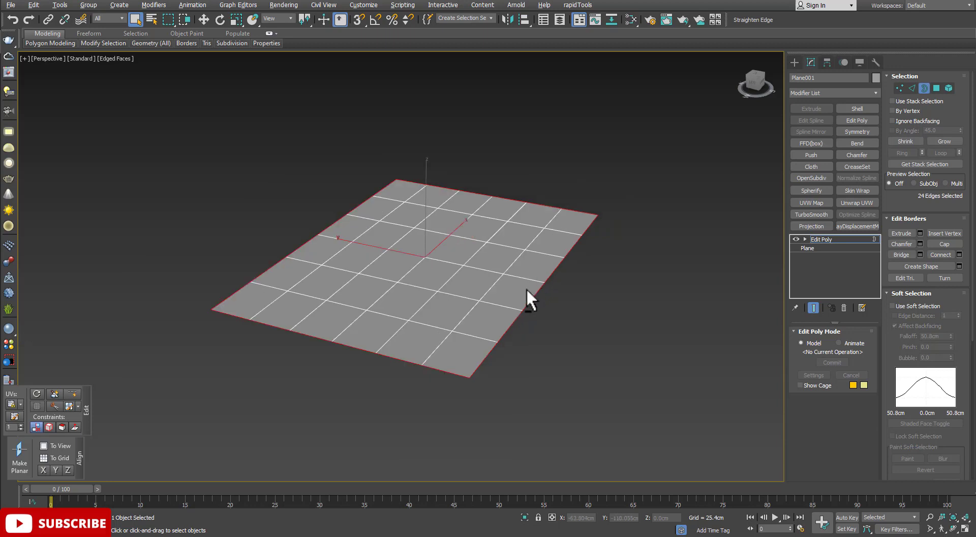
middle_drag(526, 288, 525, 273)
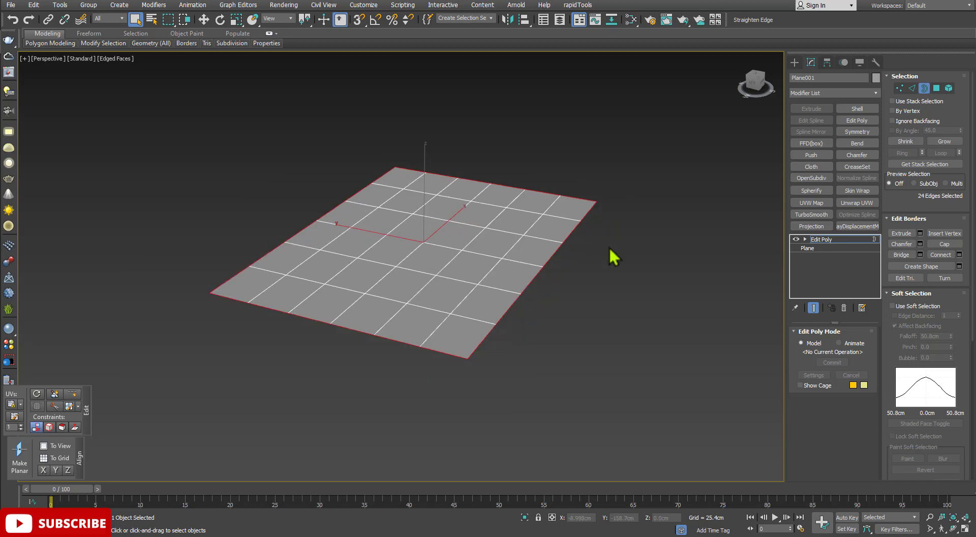
click(911, 88)
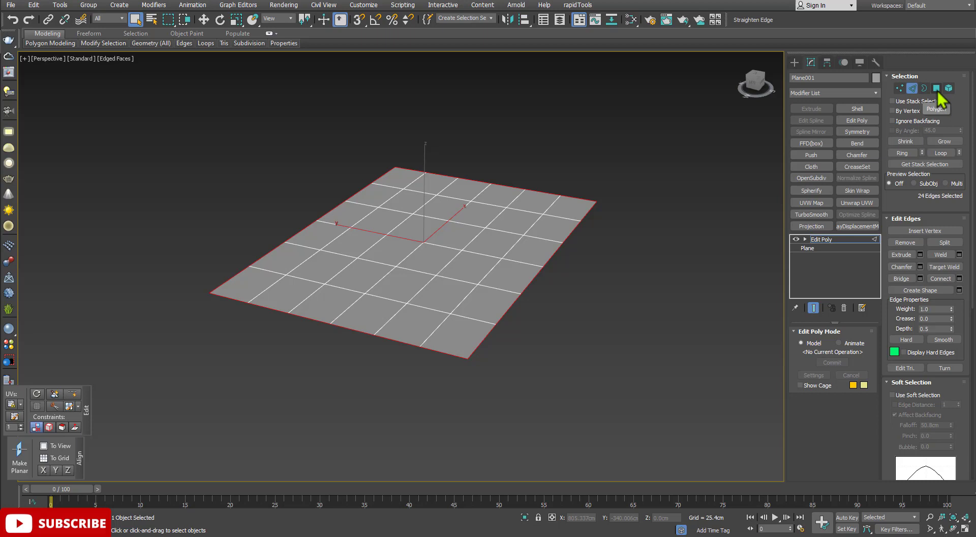
At Edit Poly's Edge level, clear the selection and select one interior edge of the plane
click(826, 241)
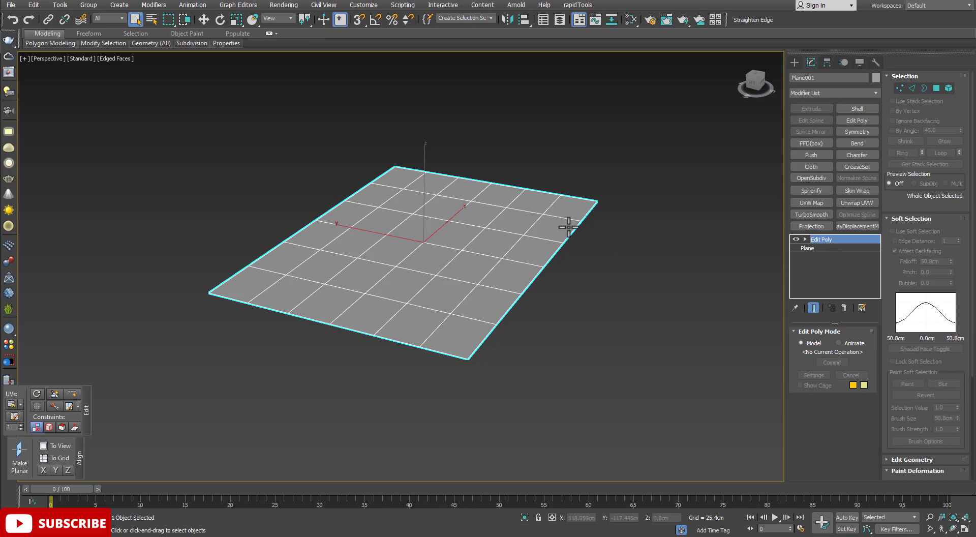
drag(621, 188, 651, 275)
click(806, 239)
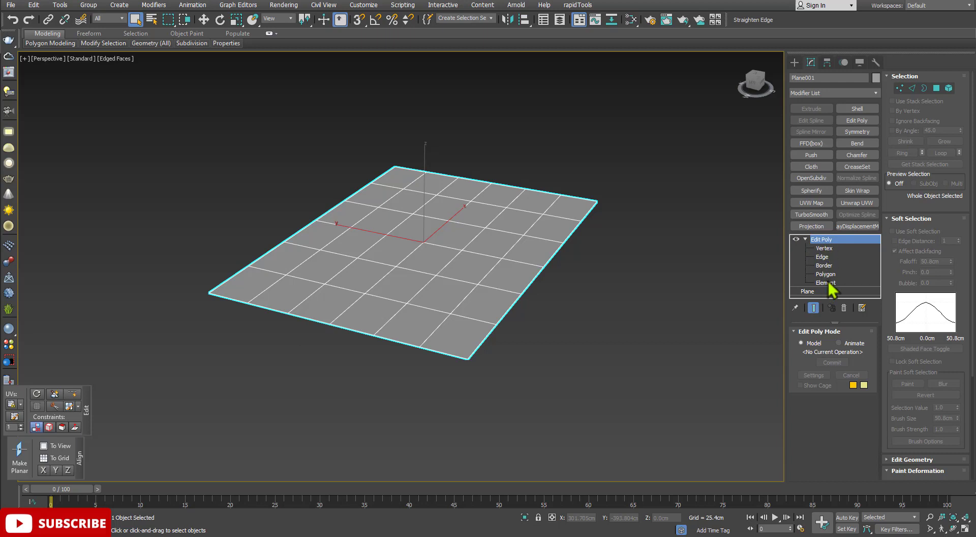
click(914, 90)
click(659, 247)
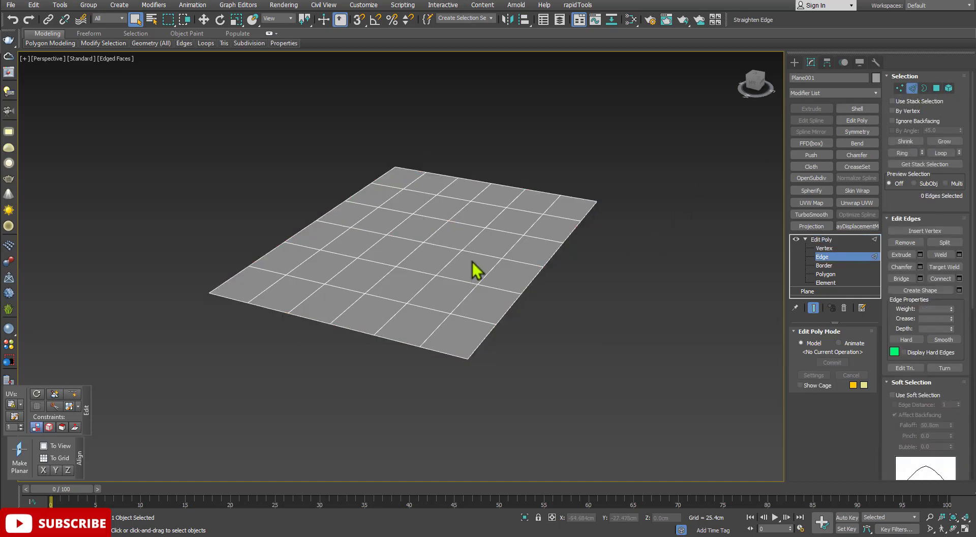
scroll(472, 254, up, 3)
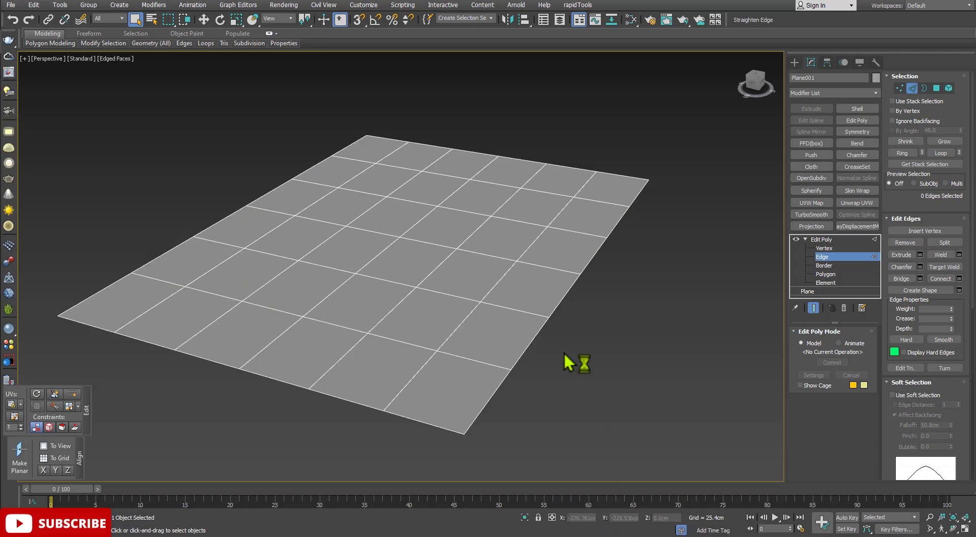
scroll(480, 277, down, 1)
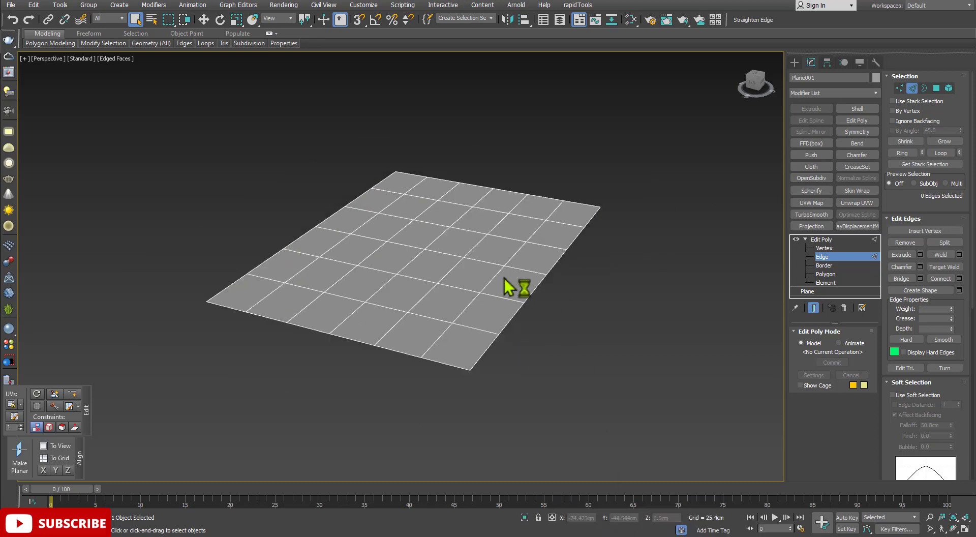
scroll(474, 274, up, 2)
scroll(474, 275, down, 1)
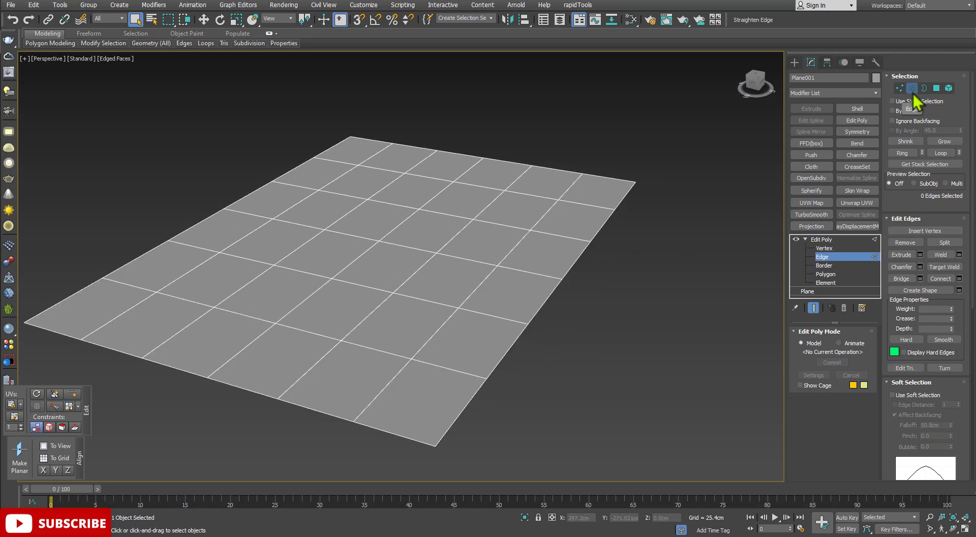
click(448, 255)
alt+middle_drag(449, 256, 461, 267)
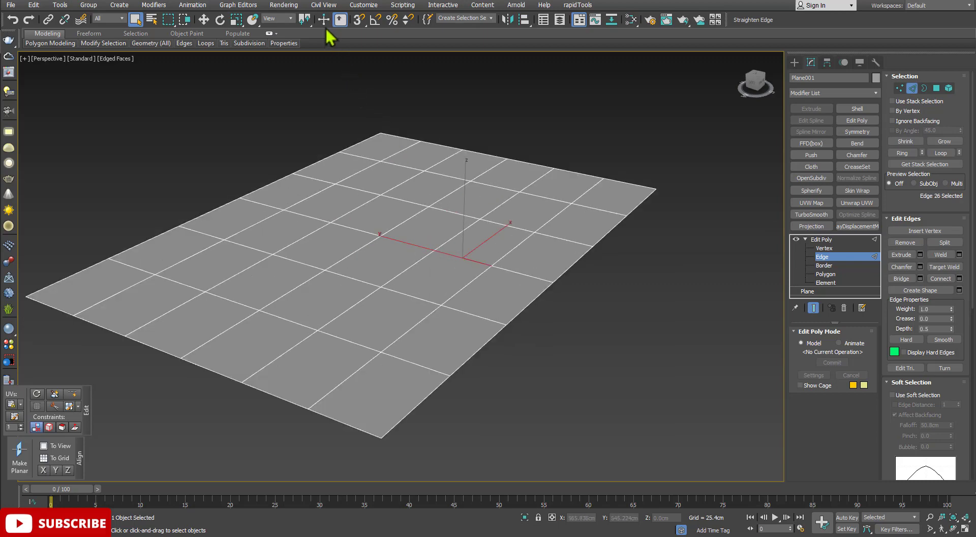
mouse_move(323, 20)
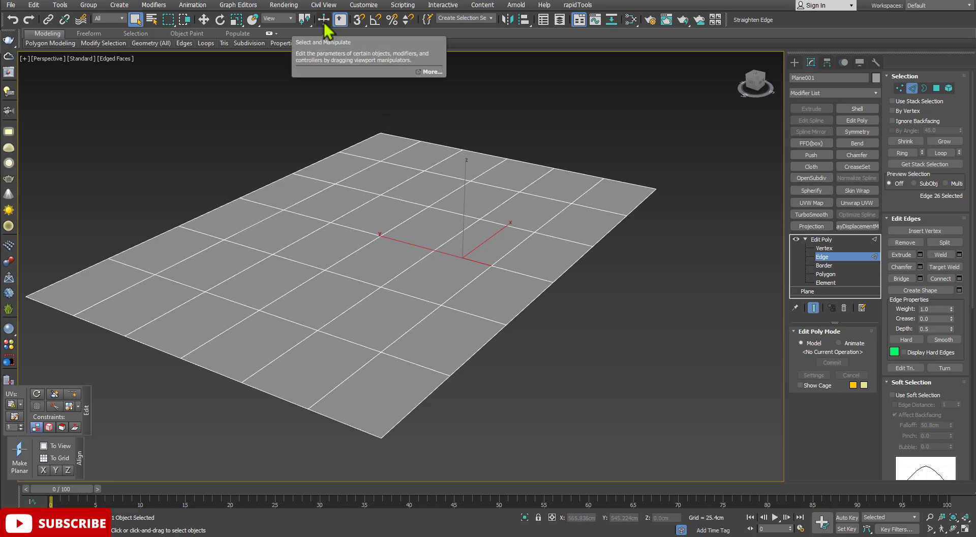
Try Select and Manipulate with the edge caddy, then turn it off and leave Edge level
click(324, 17)
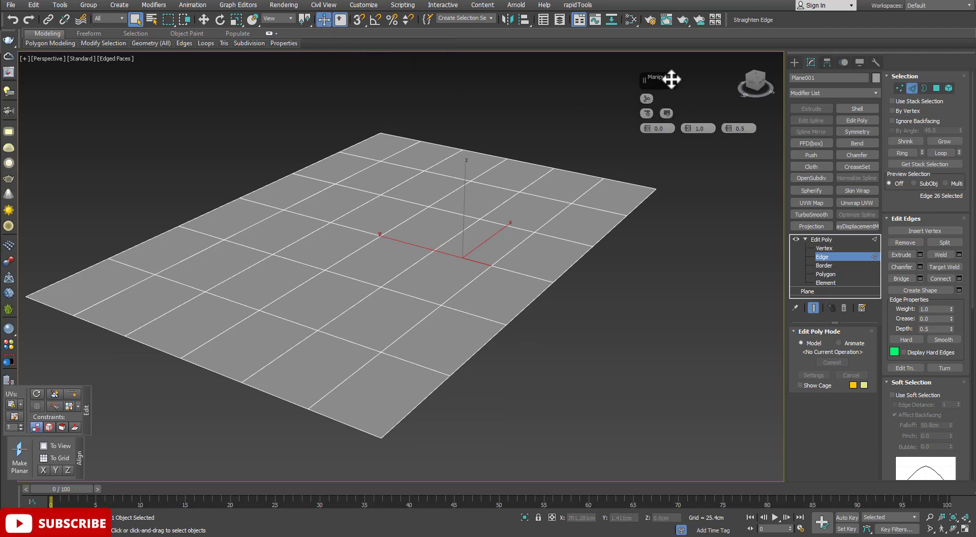
drag(670, 81, 614, 183)
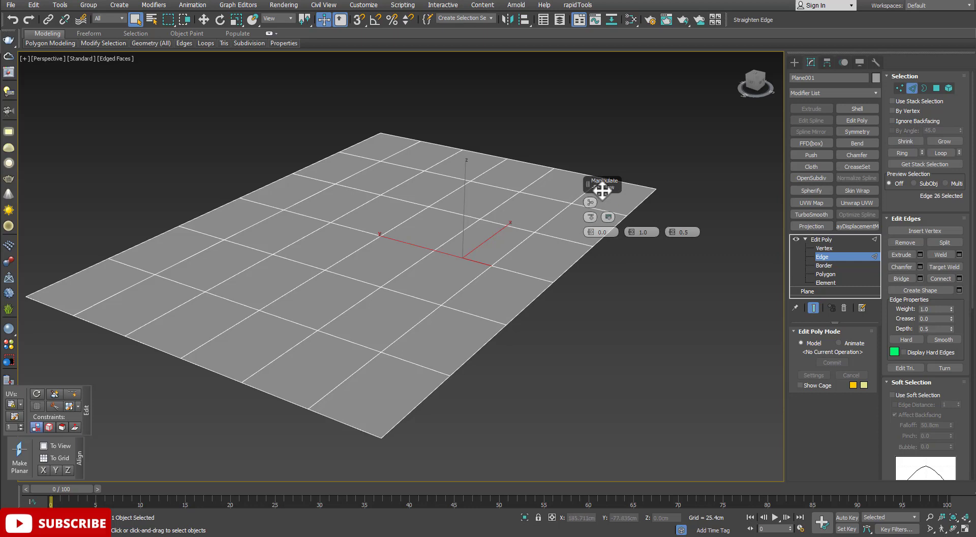
mouse_move(602, 189)
mouse_down()
mouse_move(638, 189)
mouse_move(630, 147)
mouse_up()
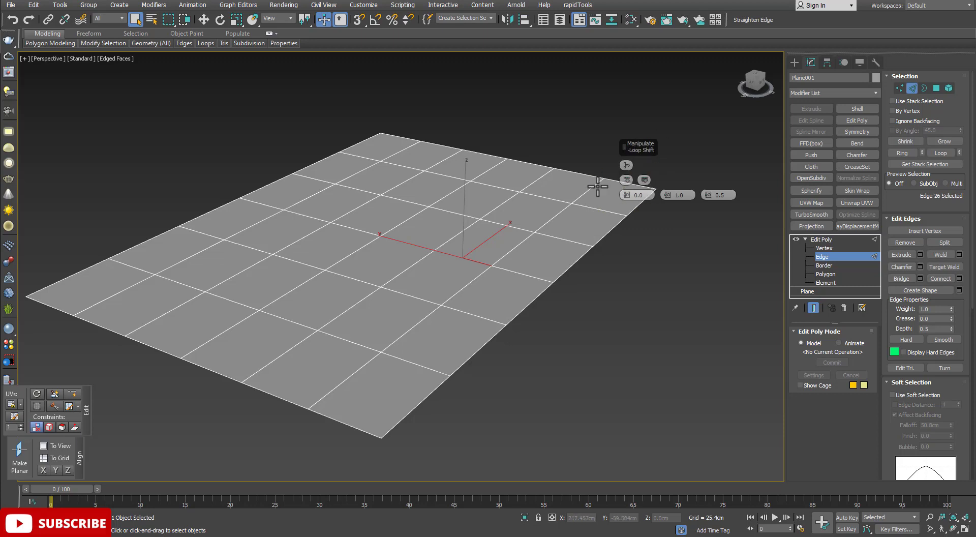
click(323, 19)
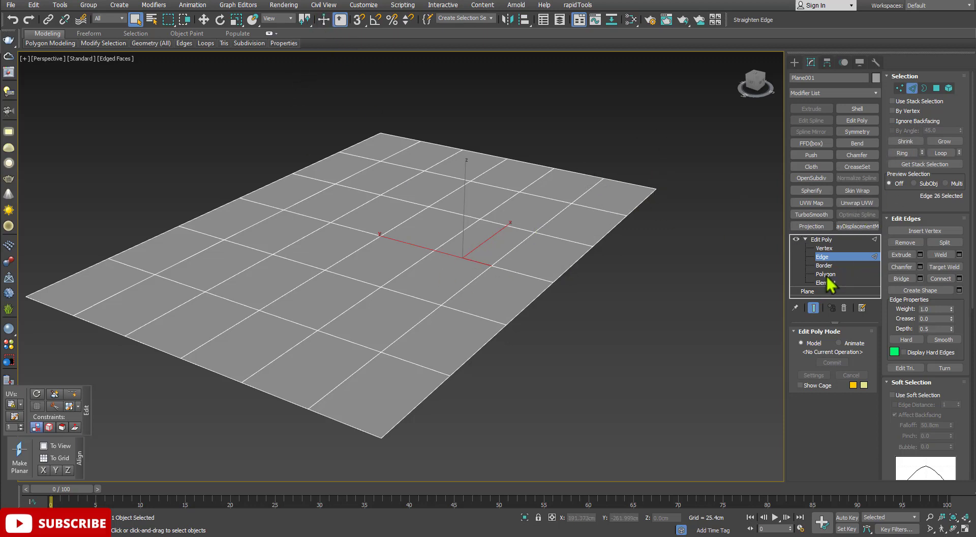
click(912, 89)
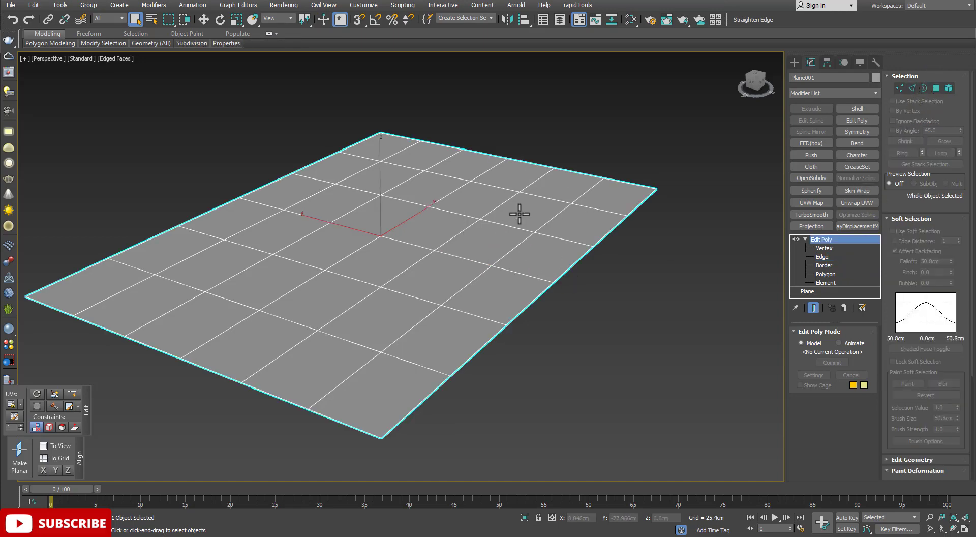
Return to Edge level, clear the selection and select interior Edge 37
click(324, 21)
click(327, 23)
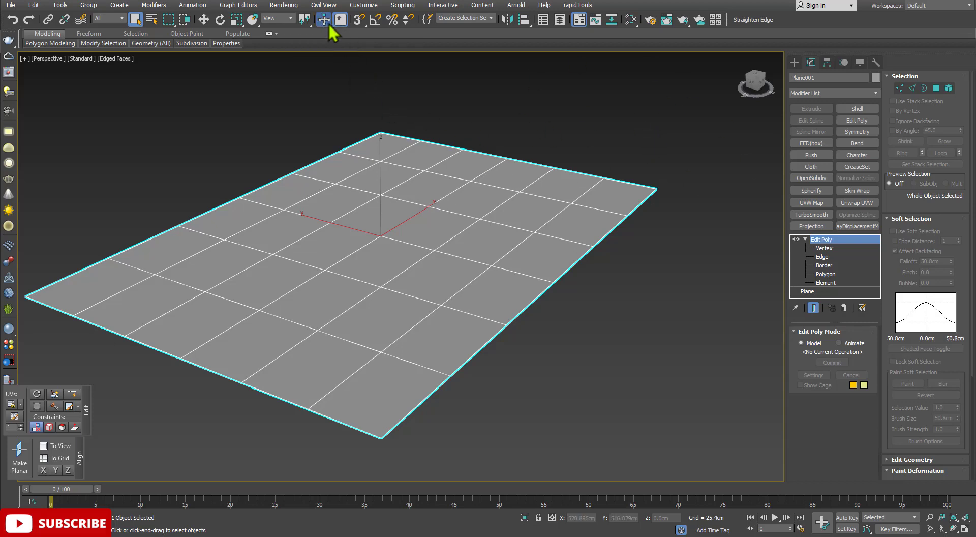
click(912, 88)
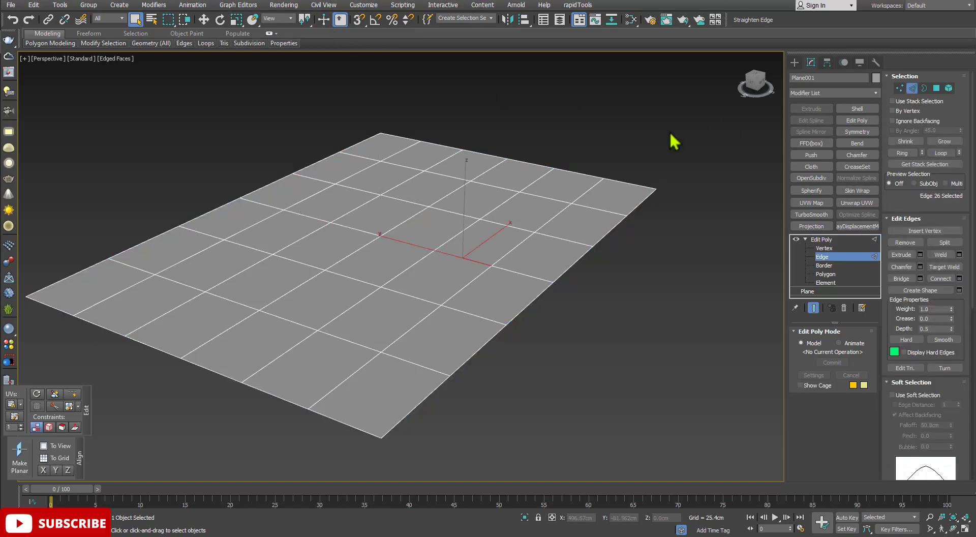
click(570, 167)
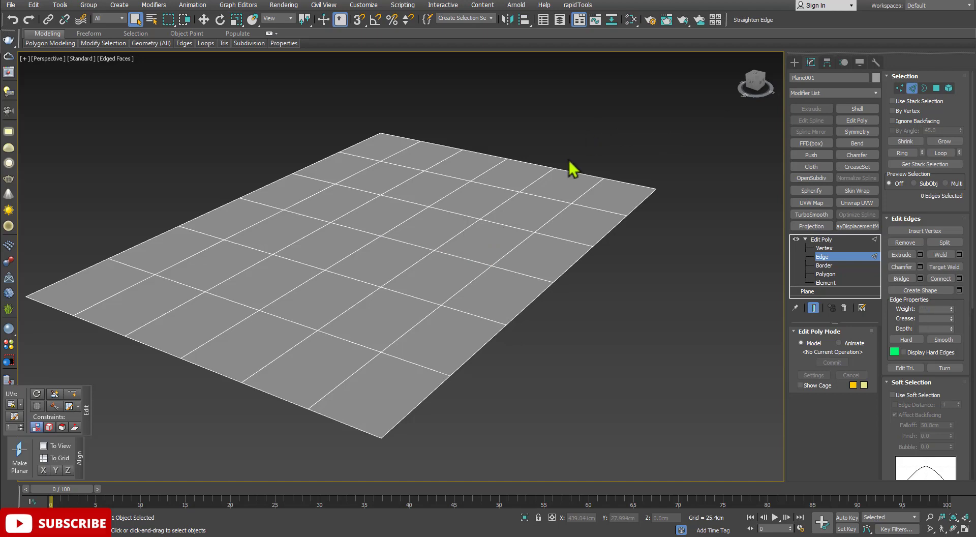
click(445, 258)
click(355, 276)
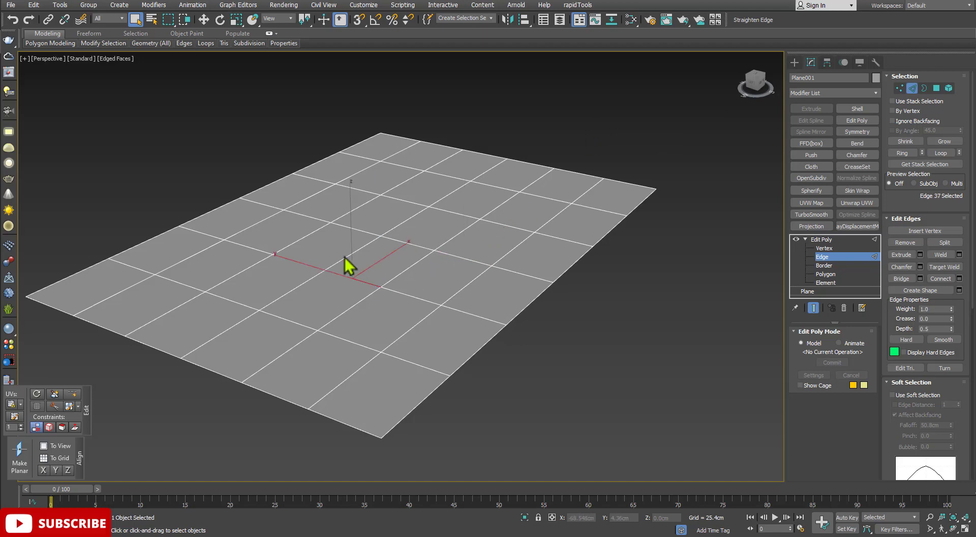
Turn on Select and Manipulate and move the edge manipulator caddy out of the way
click(324, 19)
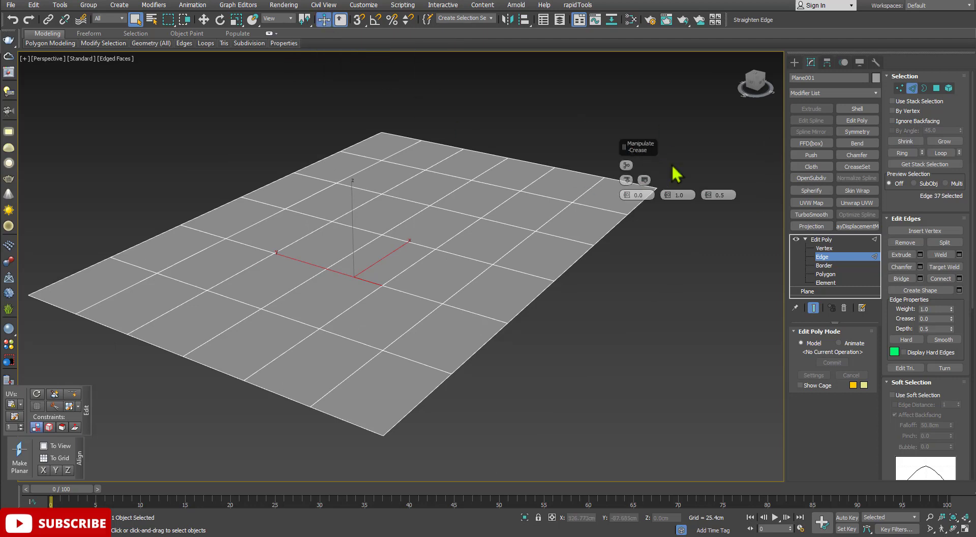
drag(638, 147, 586, 179)
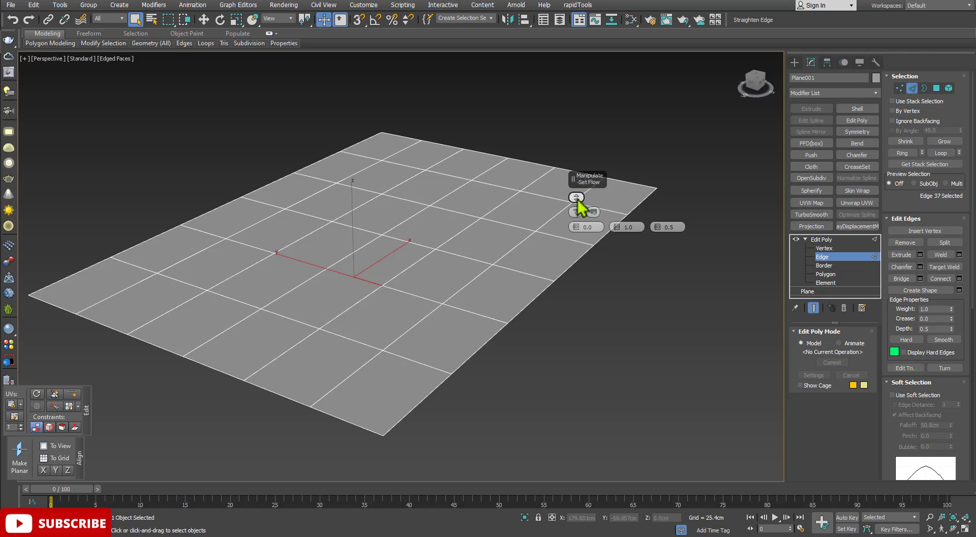
drag(581, 180, 661, 123)
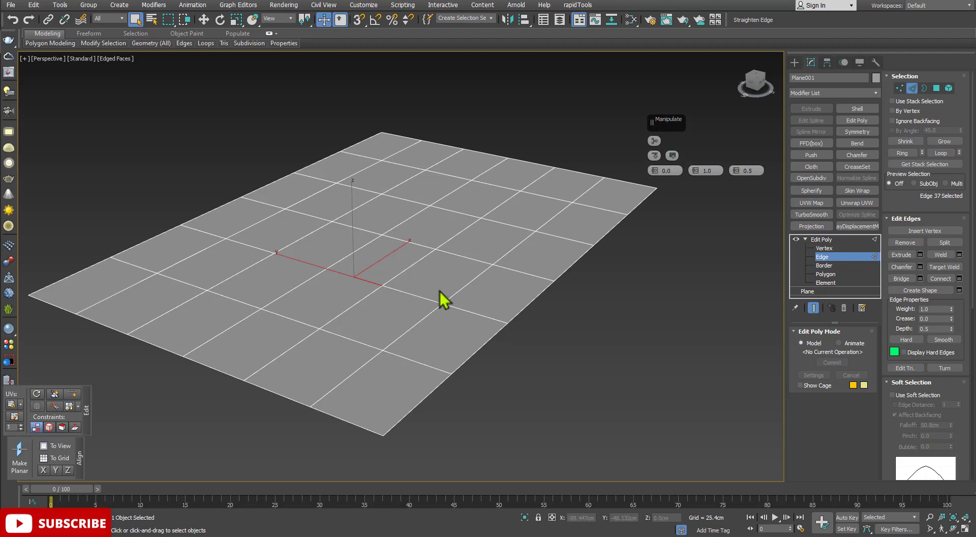
scroll(407, 293, down, 2)
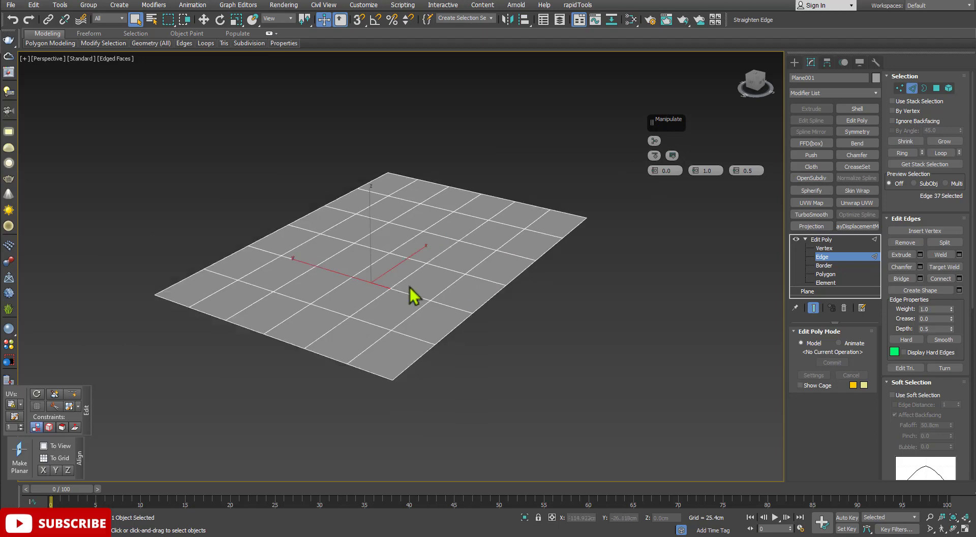
scroll(414, 295, down, 2)
Move the selected edge up on Z to about 68.6 cm, forming a peak
alt+middle_drag(436, 292, 427, 283)
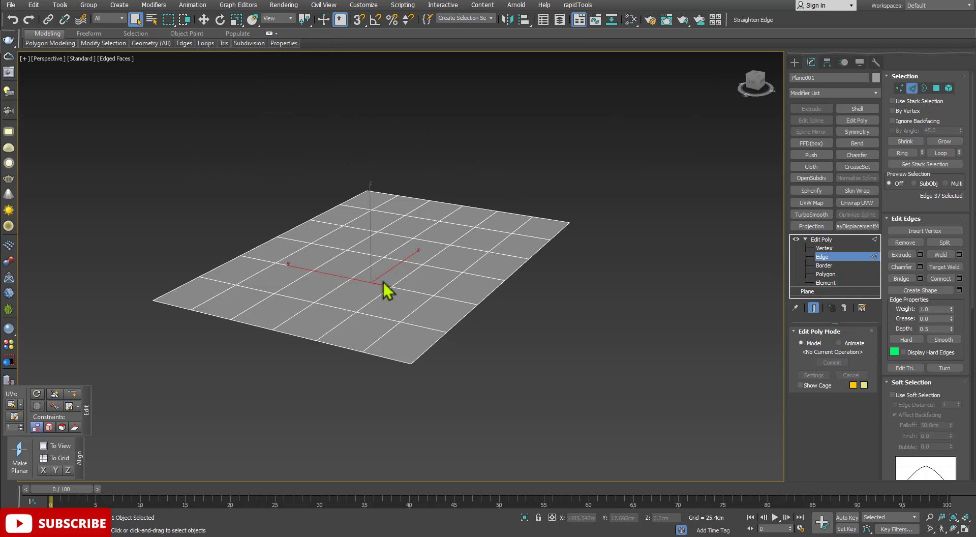
key(w)
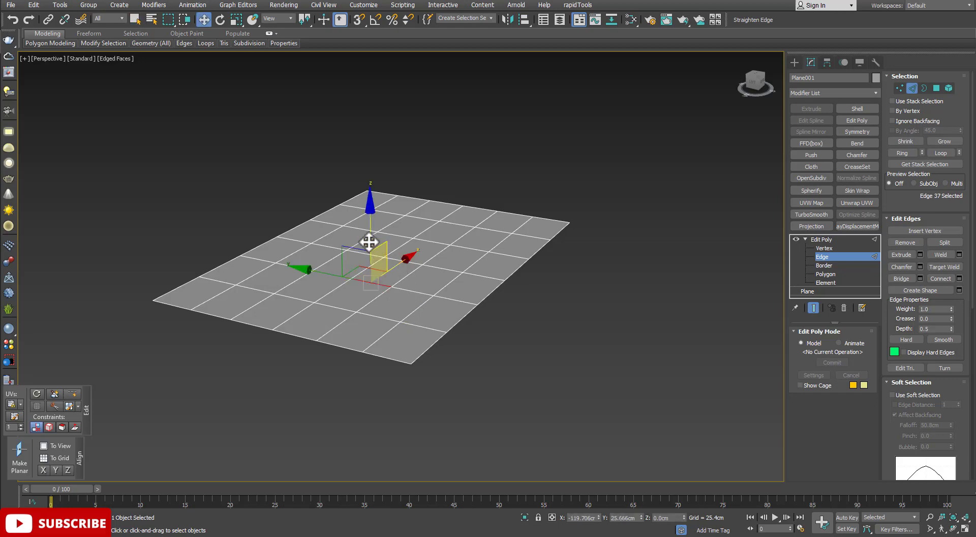
scroll(371, 239, up, 2)
drag(371, 224, 371, 157)
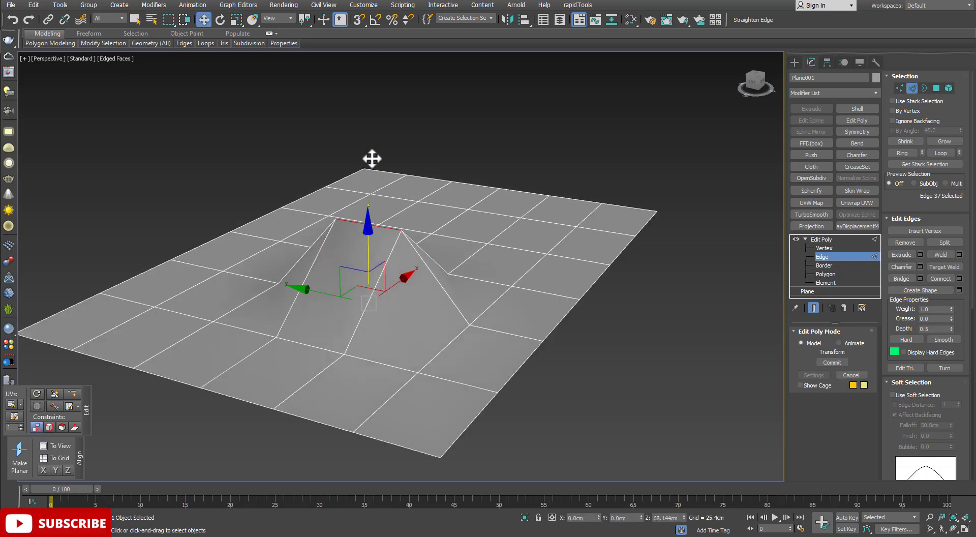
scroll(394, 218, down, 3)
scroll(382, 225, up, 1)
scroll(388, 233, up, 1)
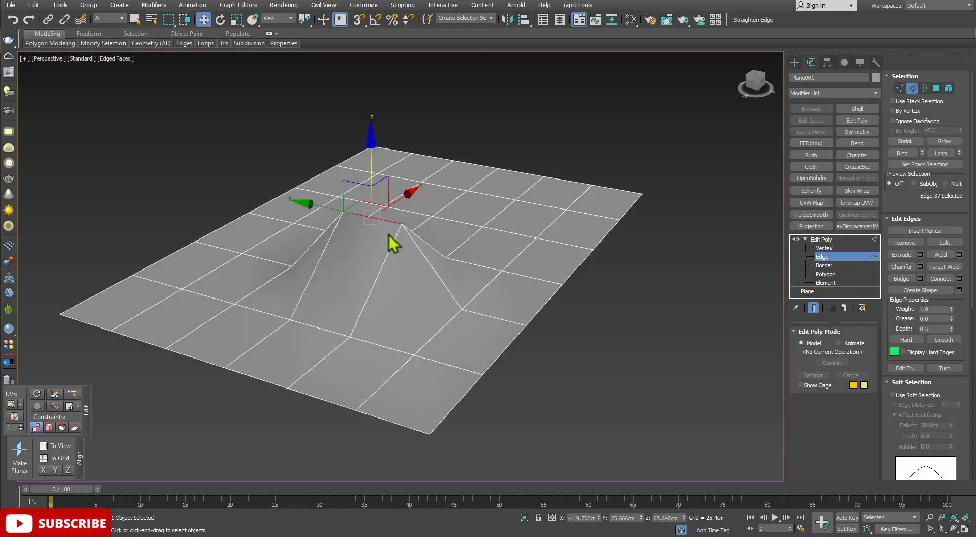
scroll(399, 240, up, 1)
Apply Loops > Set Flow so the raised edge follows the surface and the plane flattens
mouse_move(398, 253)
alt+middle_down()
mouse_move(293, 288)
mouse_move(359, 276)
alt+middle_up()
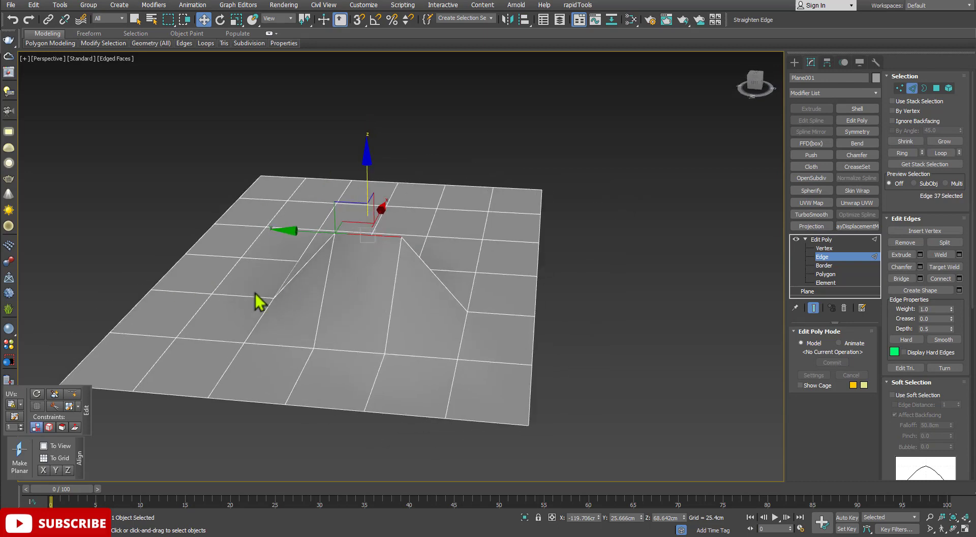
alt+middle_drag(475, 327, 386, 240)
mouse_move(206, 42)
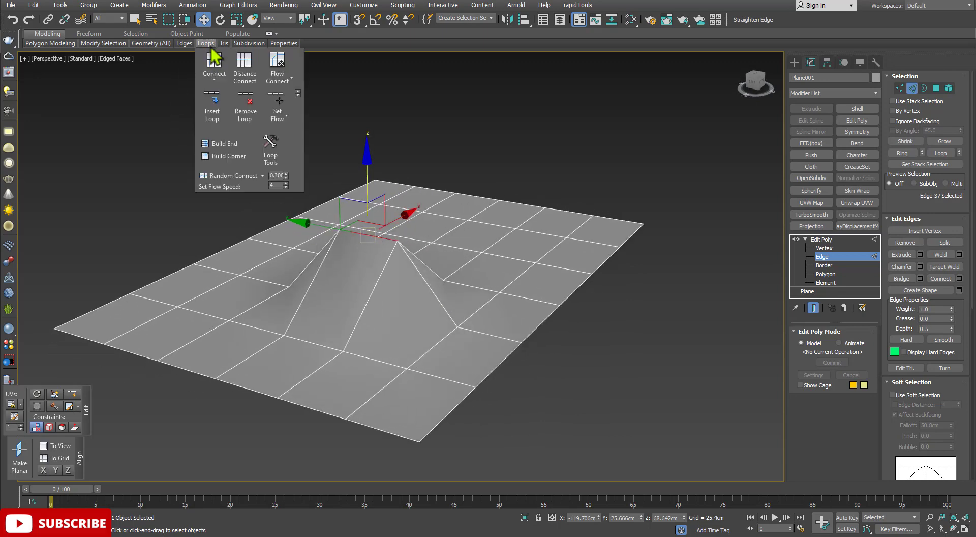
click(279, 105)
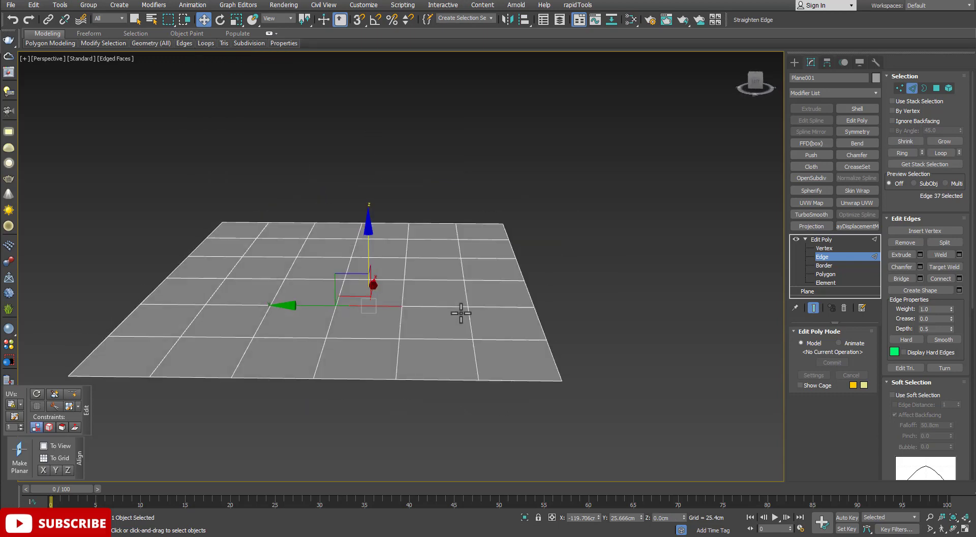
mouse_move(426, 344)
alt+middle_down()
mouse_move(422, 317)
mouse_move(453, 320)
mouse_move(435, 279)
alt+middle_up()
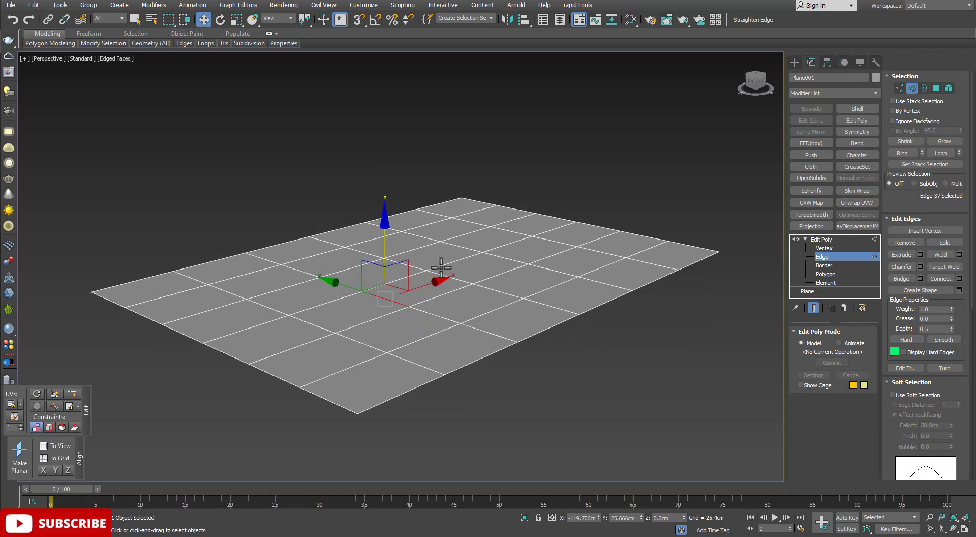
Show the edge manipulators and Loop Shift the selection to the adjacent loop
click(328, 21)
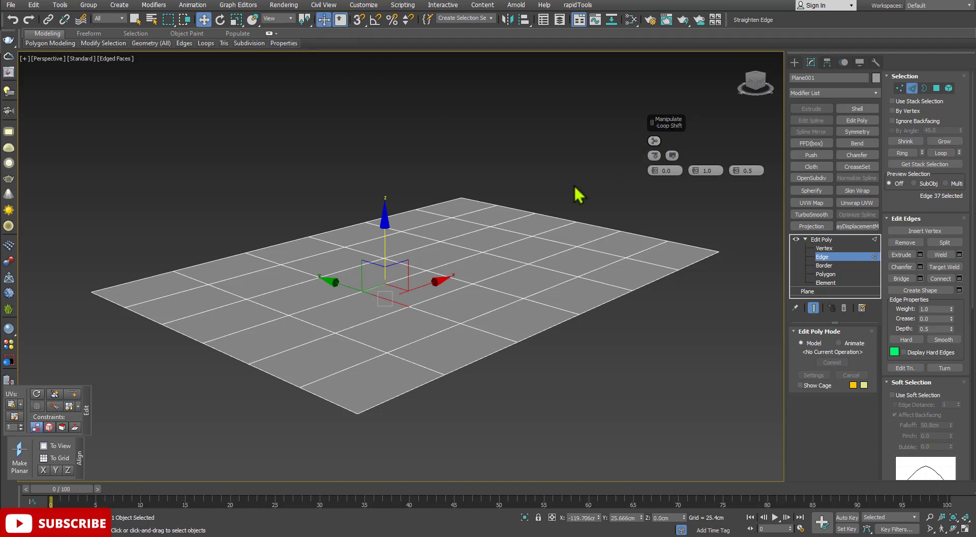
middle_drag(575, 193, 562, 159)
alt+middle_drag(529, 187, 544, 201)
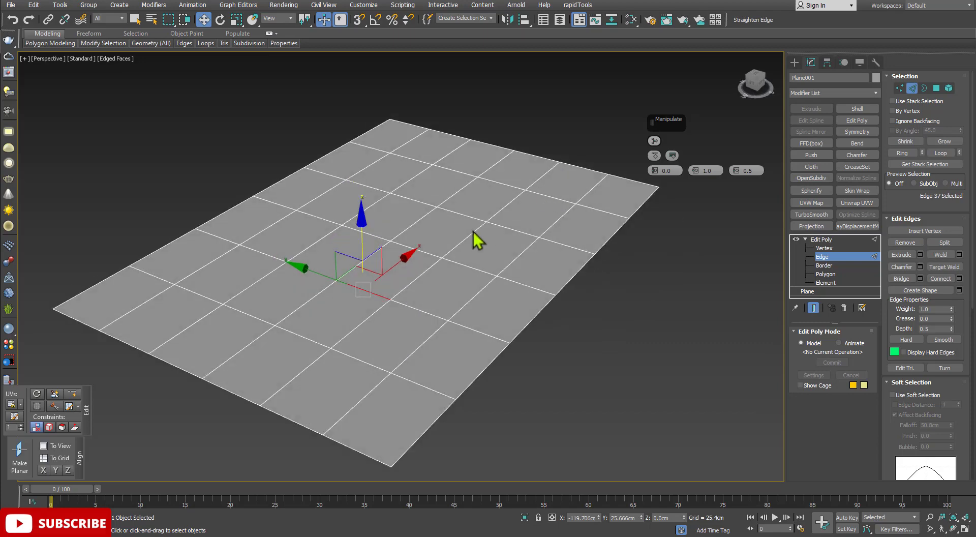
alt+middle_drag(472, 224, 616, 185)
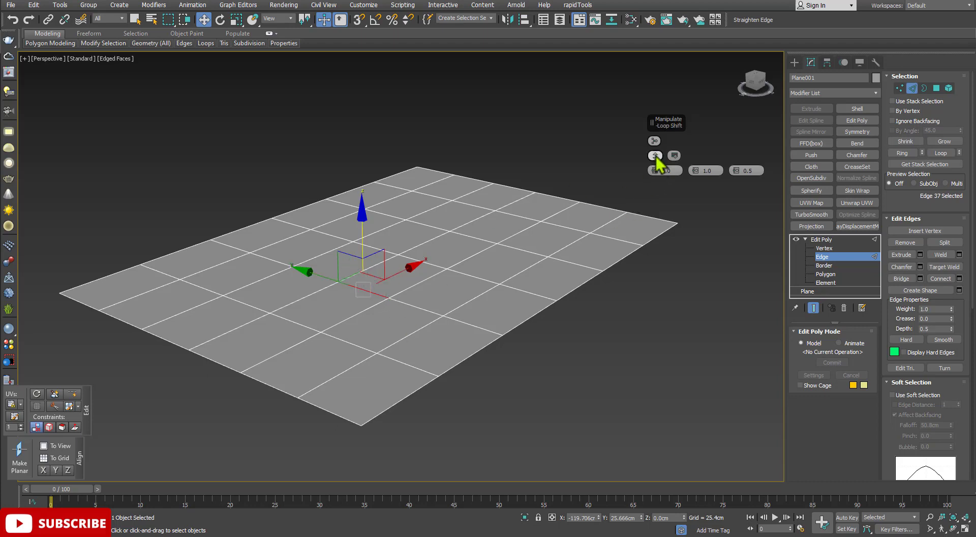
mouse_move(656, 158)
mouse_down()
mouse_move(650, 151)
mouse_move(399, 287)
mouse_up()
Loop Shift and Ring Shift the edge selection two steps each, returning to Edge 37
scroll(402, 285, up, 2)
scroll(408, 281, up, 2)
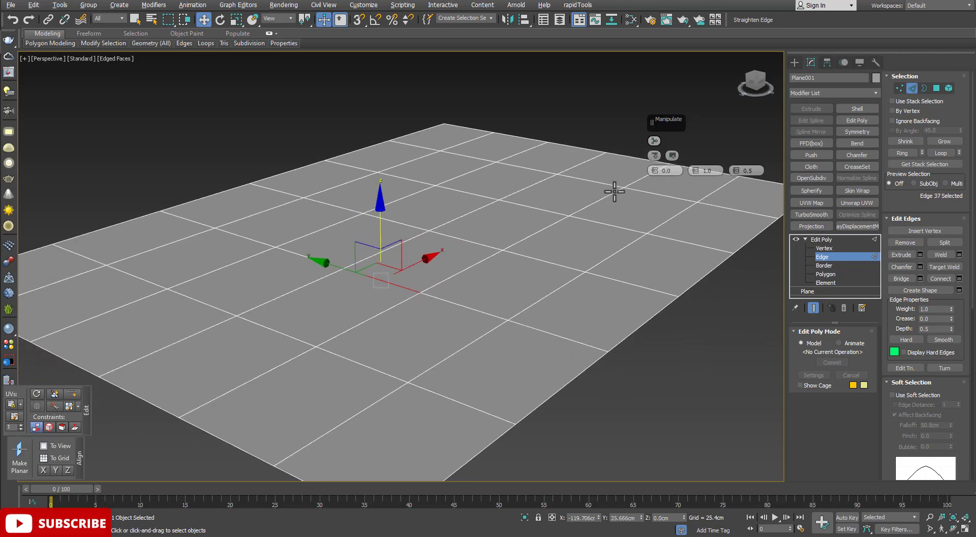
click(655, 158)
click(655, 158)
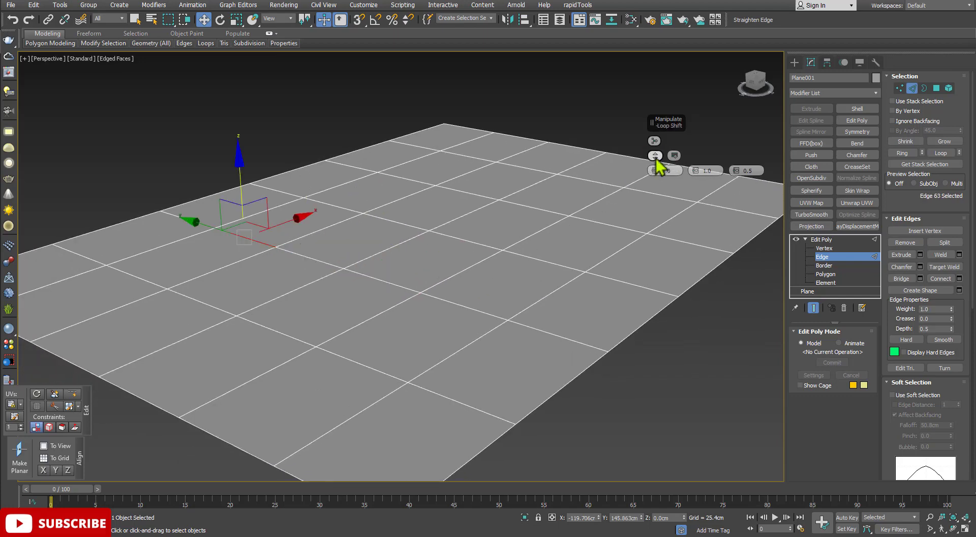
click(655, 159)
click(655, 160)
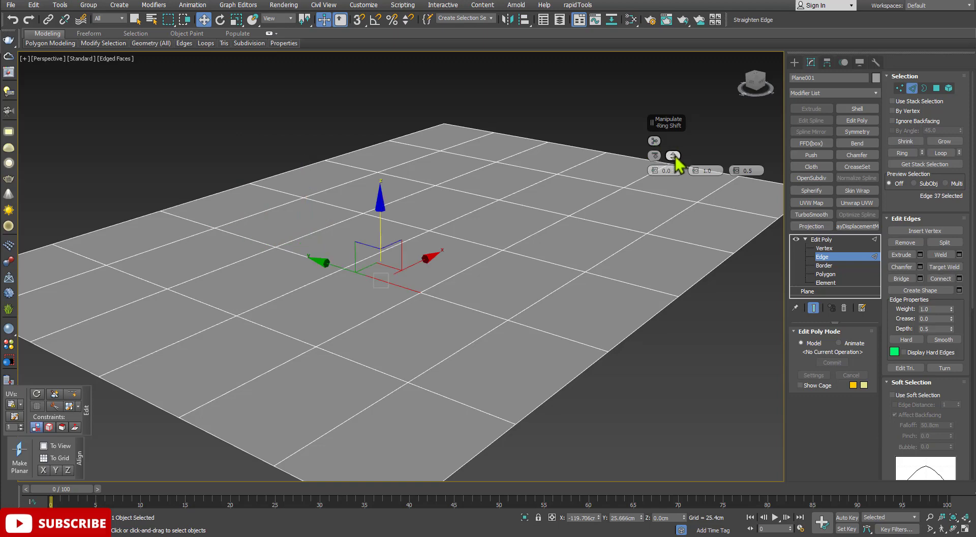
click(673, 156)
click(673, 155)
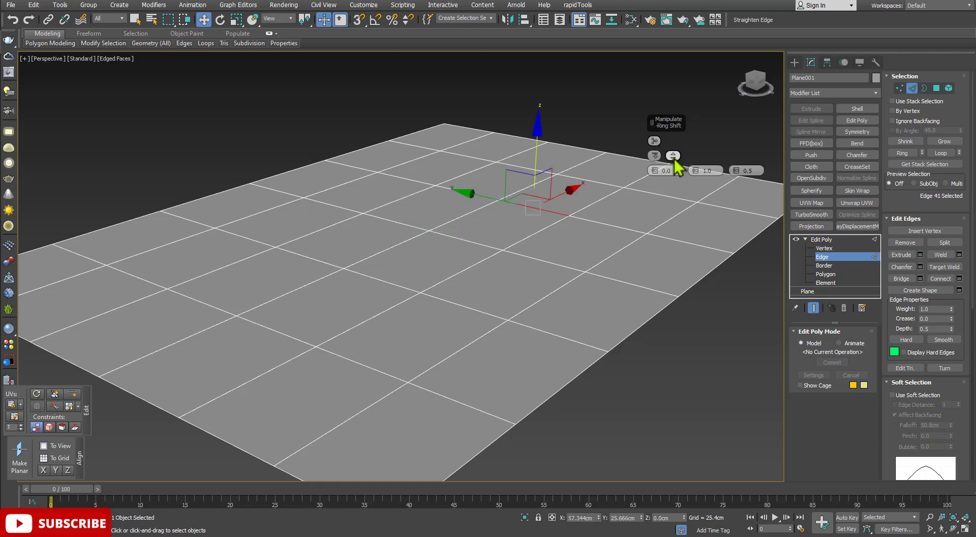
click(673, 156)
click(673, 156)
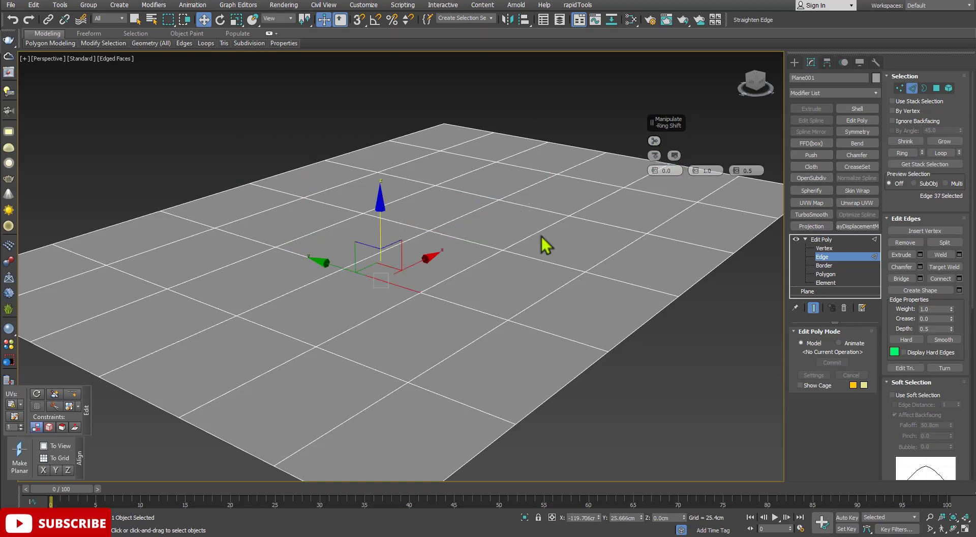
alt+middle_drag(544, 240, 523, 240)
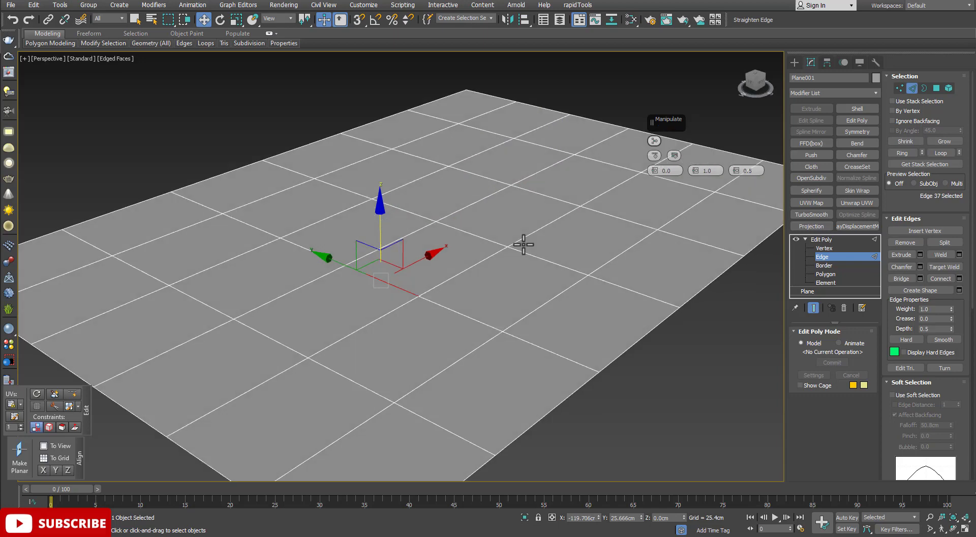
Grow the selection into a four-edge loop, add a parallel loop, and shift both along the plane
ctrl+click(675, 155)
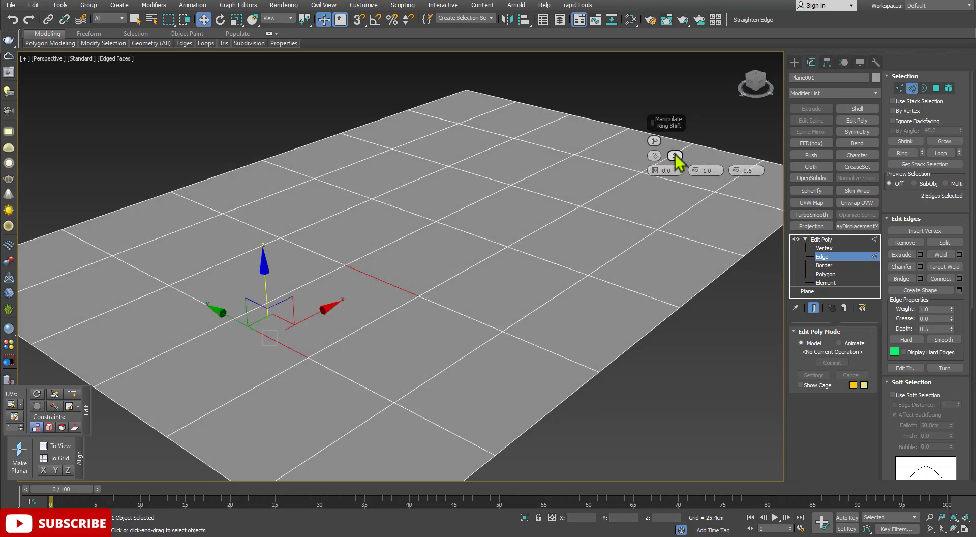
ctrl+click(675, 155)
ctrl+click(675, 155)
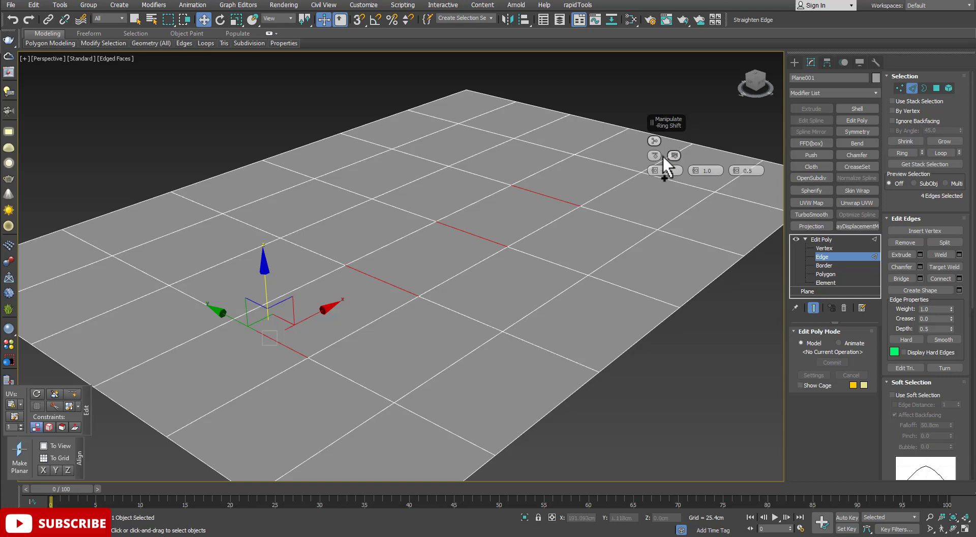
ctrl+click(655, 155)
click(656, 155)
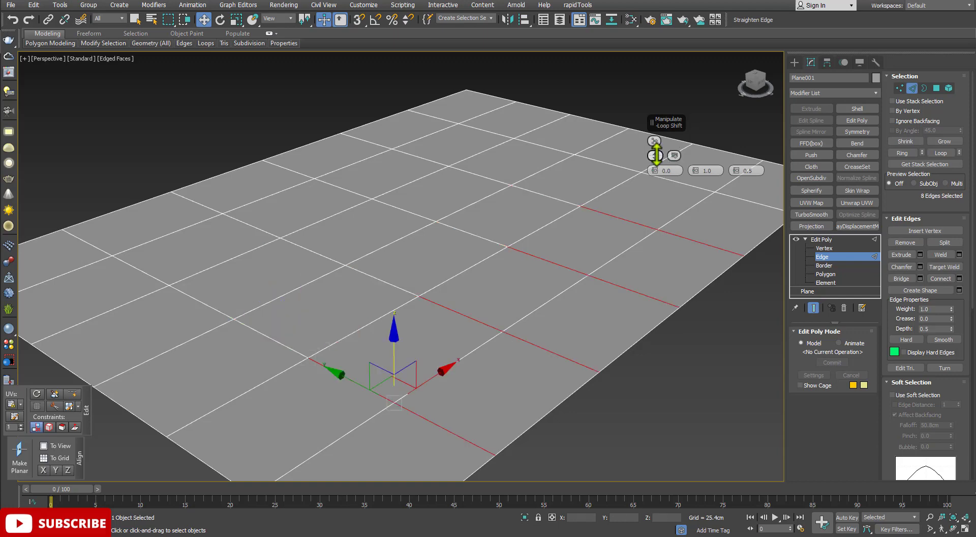
click(655, 157)
click(655, 156)
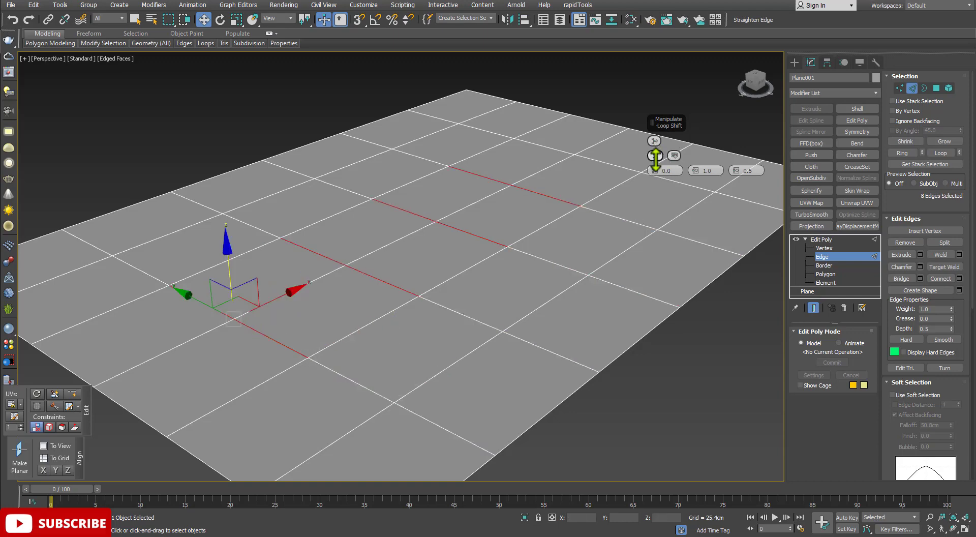
click(656, 157)
drag(671, 161, 671, 151)
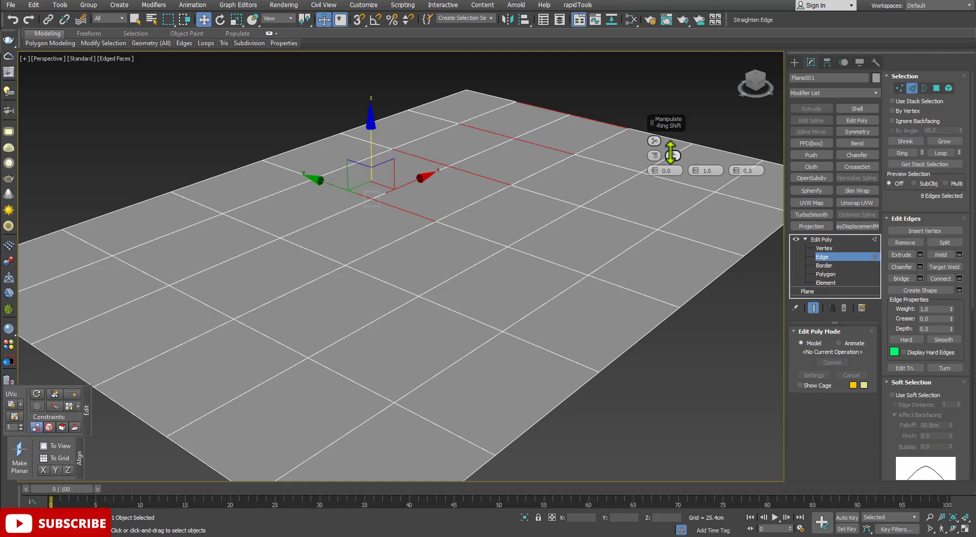
Shift the loops back, shrink to a single loop and step it one row toward the viewer
click(675, 159)
click(675, 159)
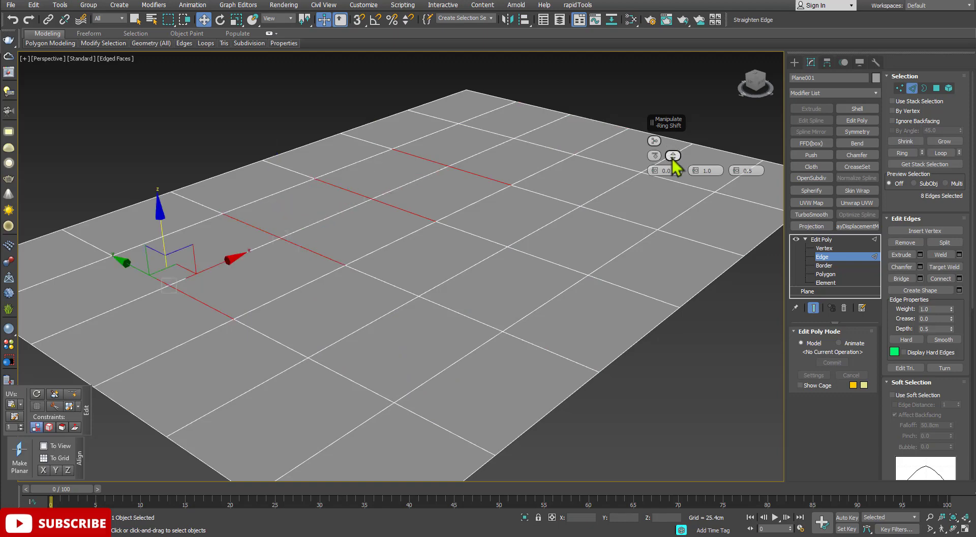
click(675, 159)
click(655, 156)
click(656, 157)
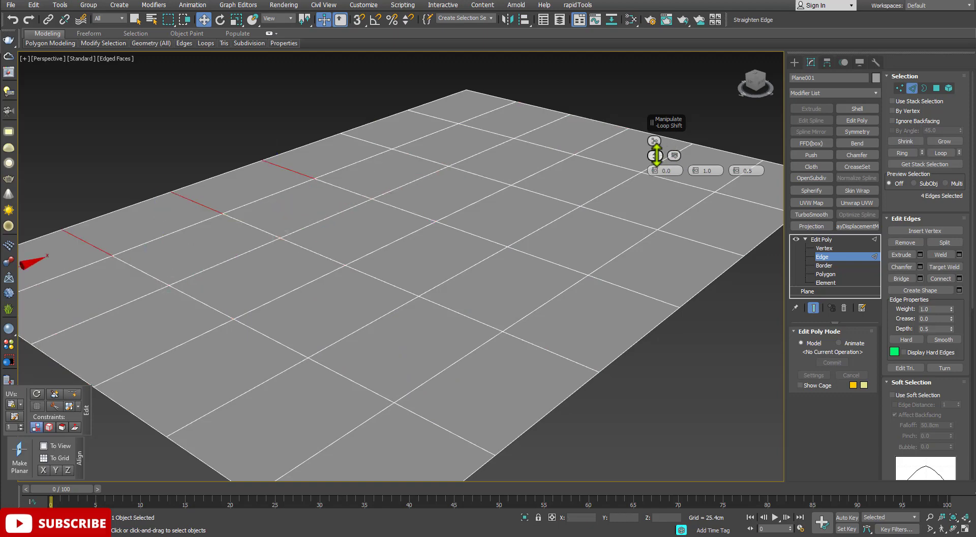
click(656, 157)
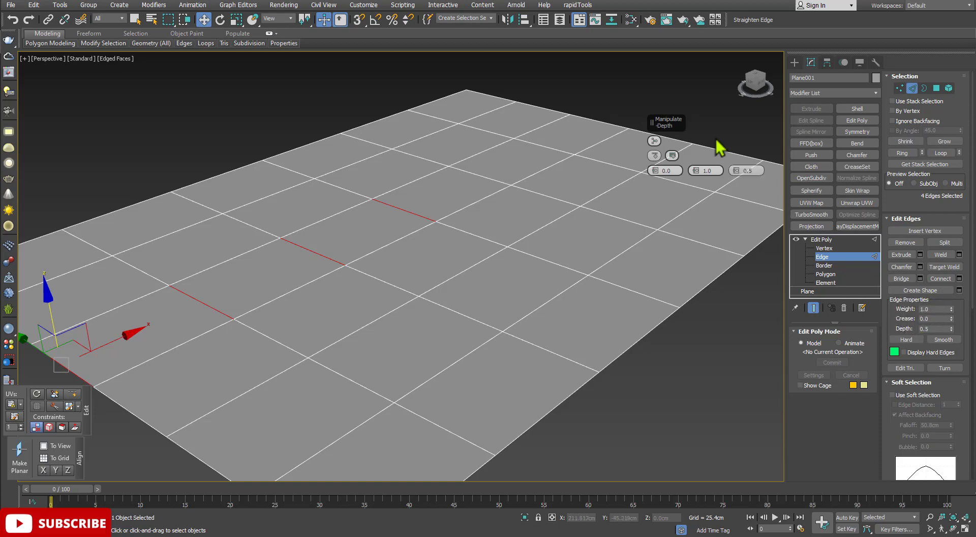
Move the edge adjuster aside and Ring Shift the edge selection a couple more steps
drag(669, 115, 668, 99)
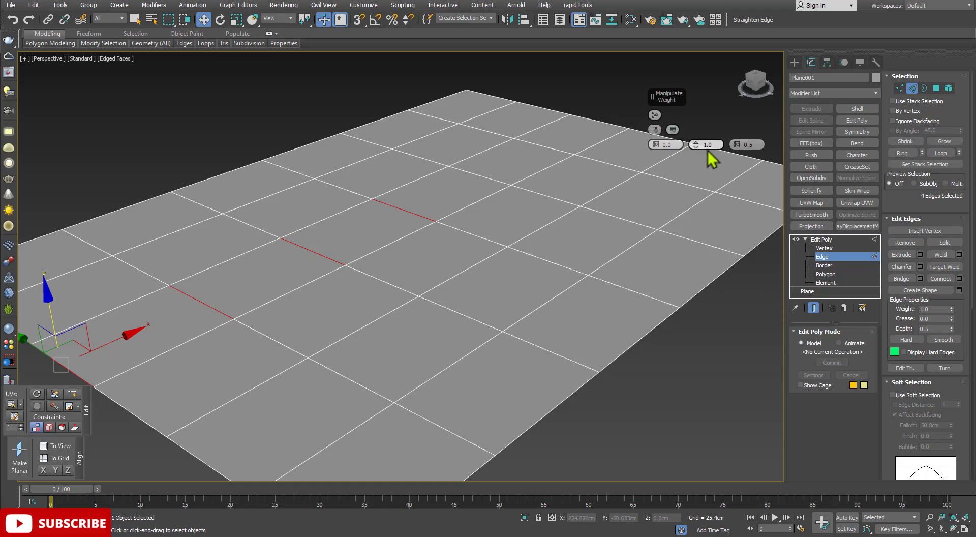
scroll(647, 202, down, 5)
scroll(476, 106, up, 3)
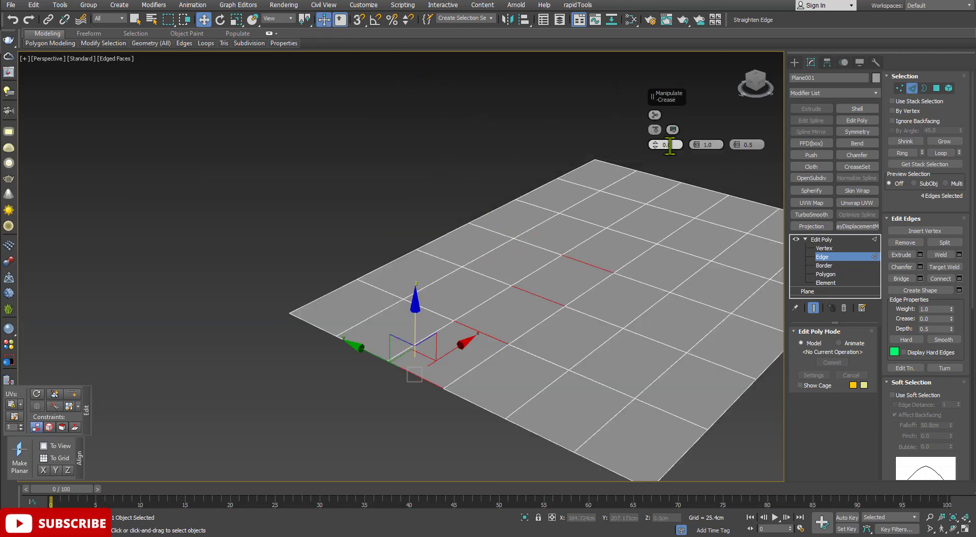
mouse_move(678, 94)
mouse_down()
mouse_move(593, 210)
mouse_move(428, 200)
mouse_up()
scroll(577, 260, up, 2)
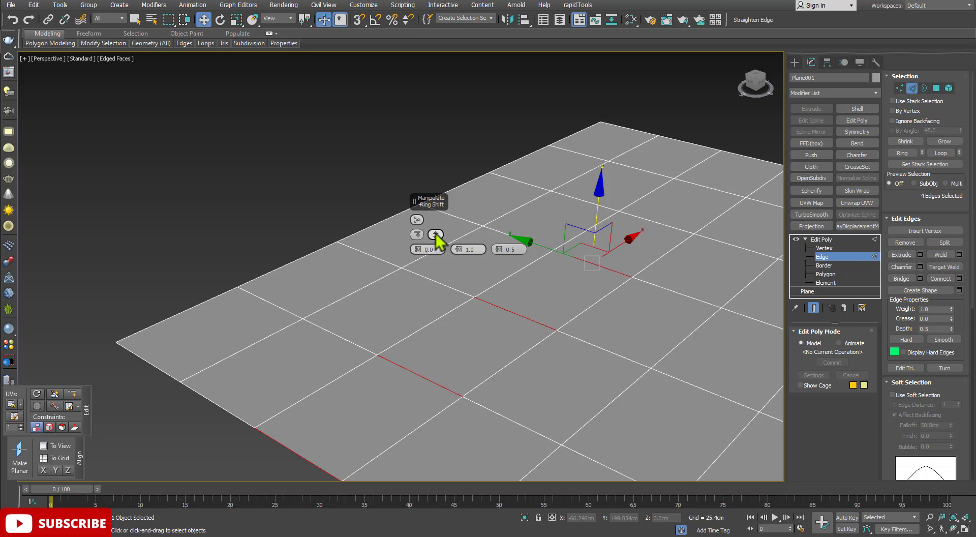
drag(417, 235, 419, 238)
click(435, 238)
drag(426, 188, 408, 163)
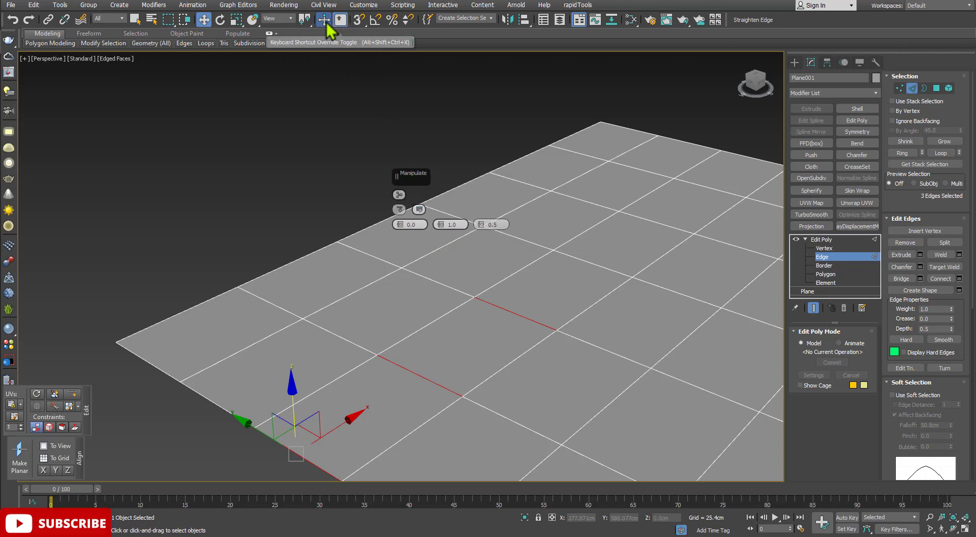
scroll(436, 203, down, 5)
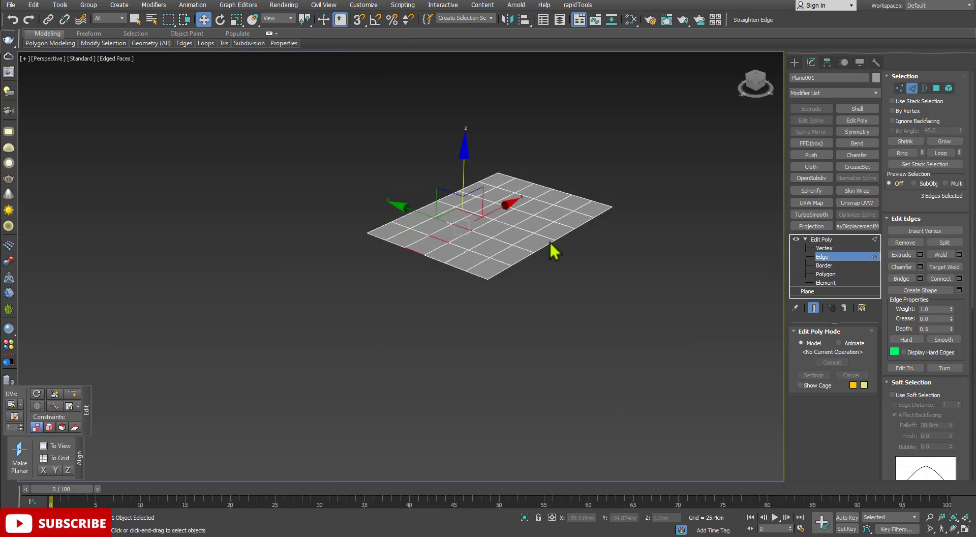
Return Edit Poly to object level and show the Standard Primitives creation list
click(823, 239)
scroll(539, 195, up, 3)
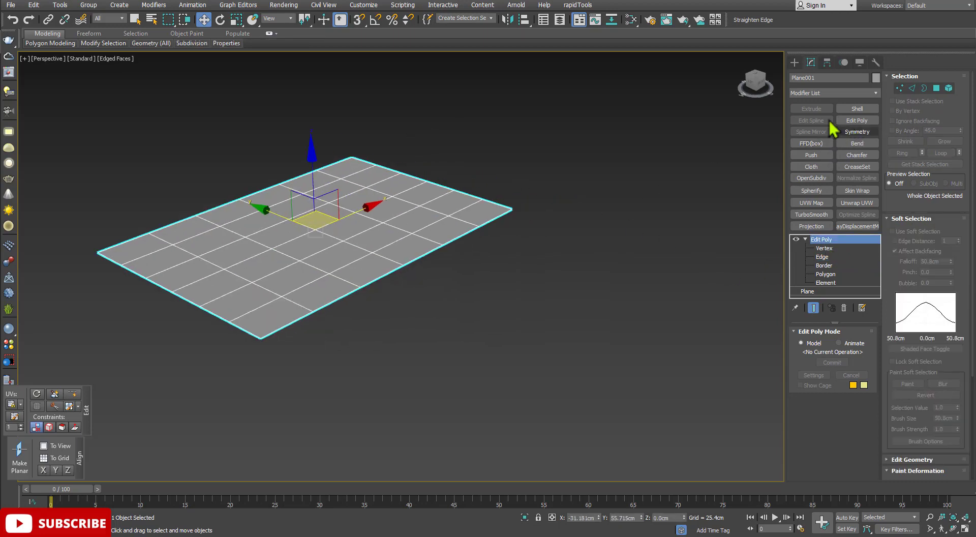
click(801, 63)
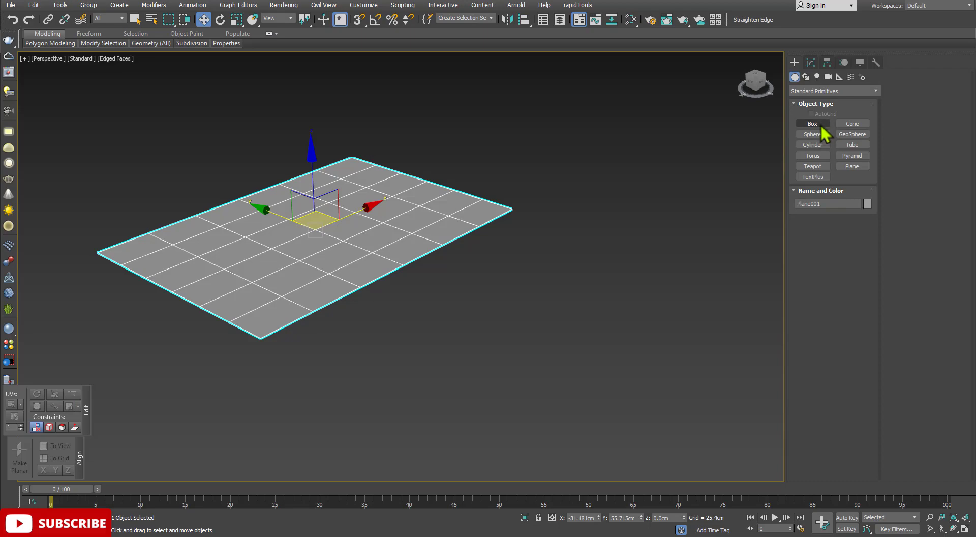
Draw a box, Box001, beside Plane001 and switch to the Move tool
click(815, 124)
drag(586, 310, 584, 359)
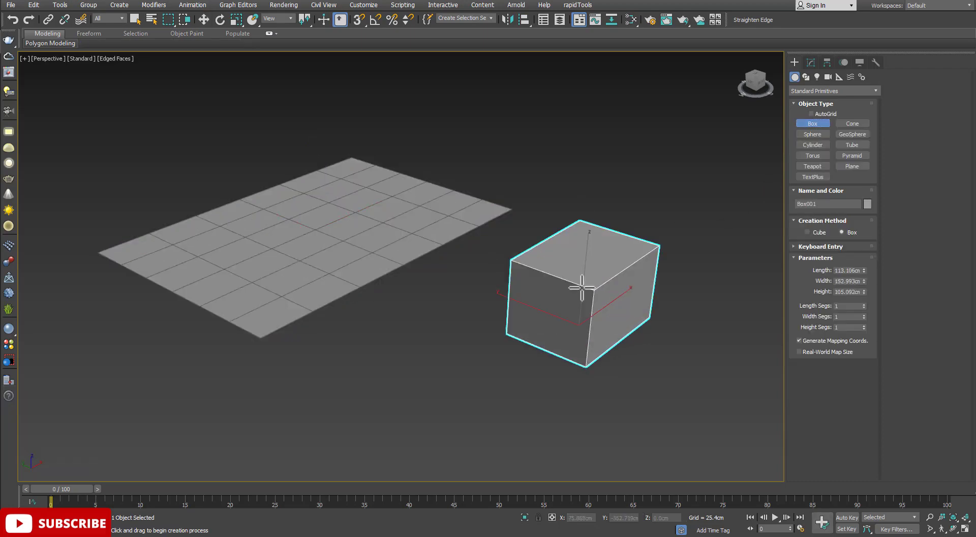
click(599, 294)
key(w)
scroll(608, 309, up, 2)
scroll(605, 294, up, 2)
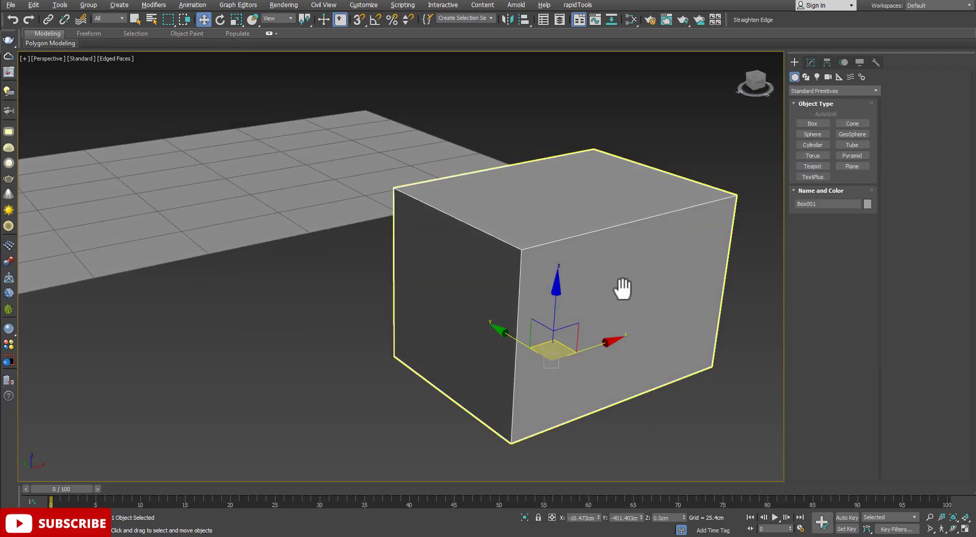
scroll(621, 288, up, 1)
scroll(598, 283, down, 3)
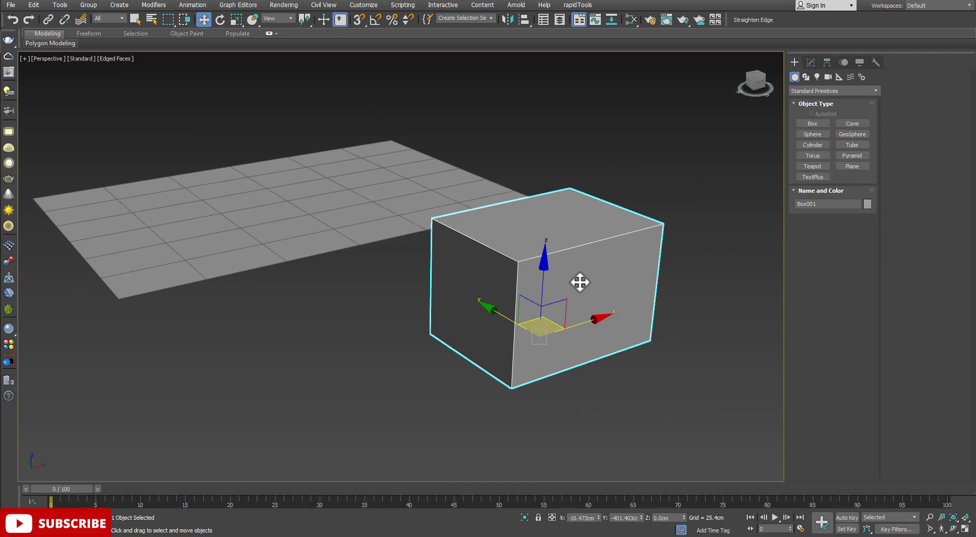
Add an Edit Poly modifier to Box001 from the Modify panel
click(810, 62)
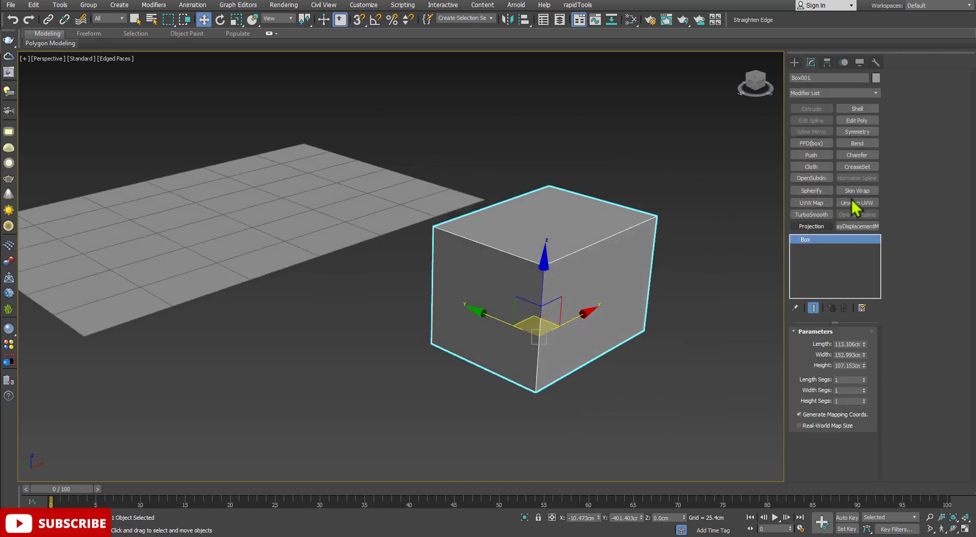
click(857, 121)
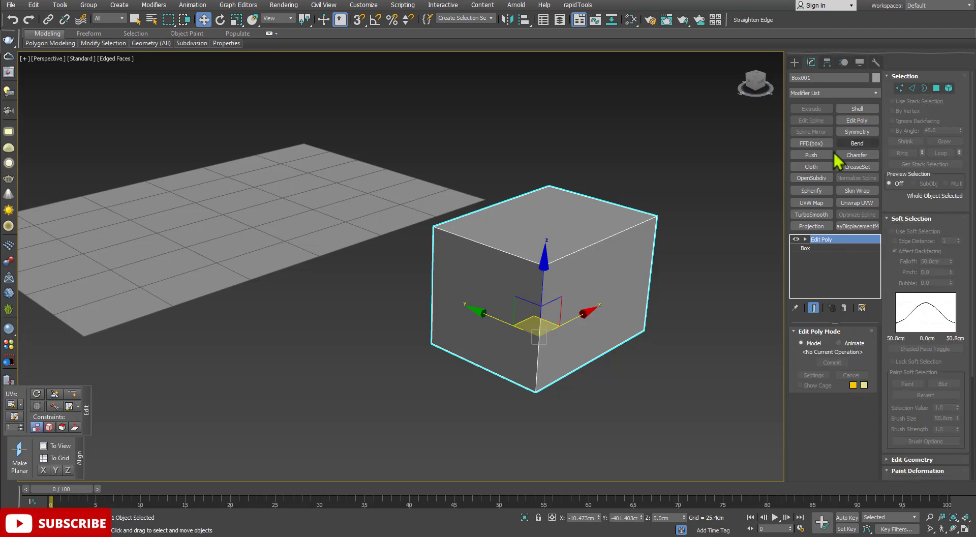
Switch to Edge mode and select the four top edges of Box001
click(920, 91)
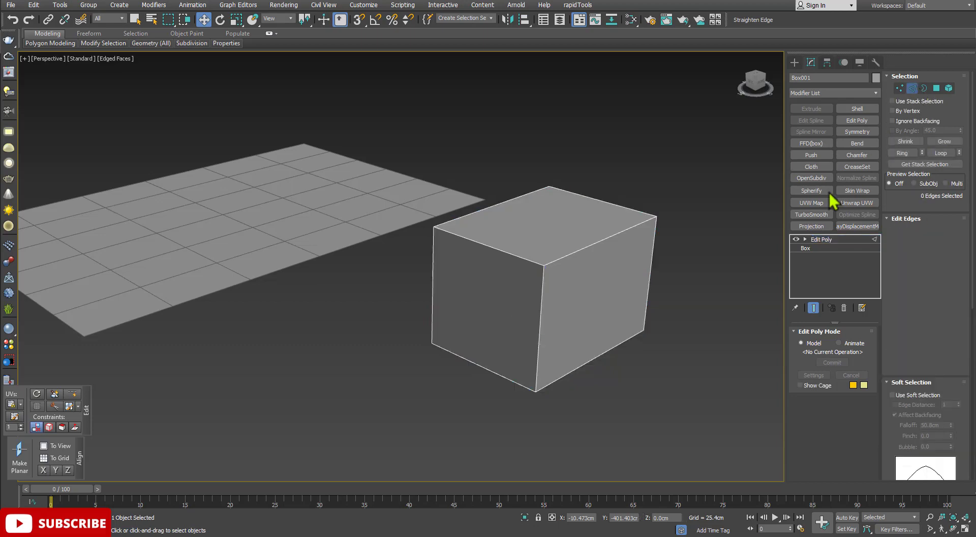
alt+middle_drag(621, 211, 490, 279)
click(493, 265)
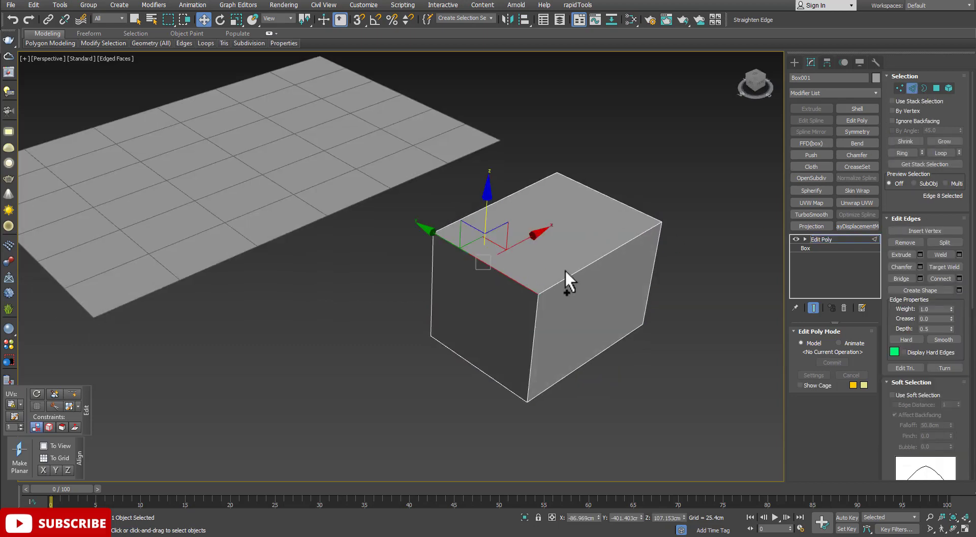
ctrl+click(575, 273)
ctrl+click(616, 204)
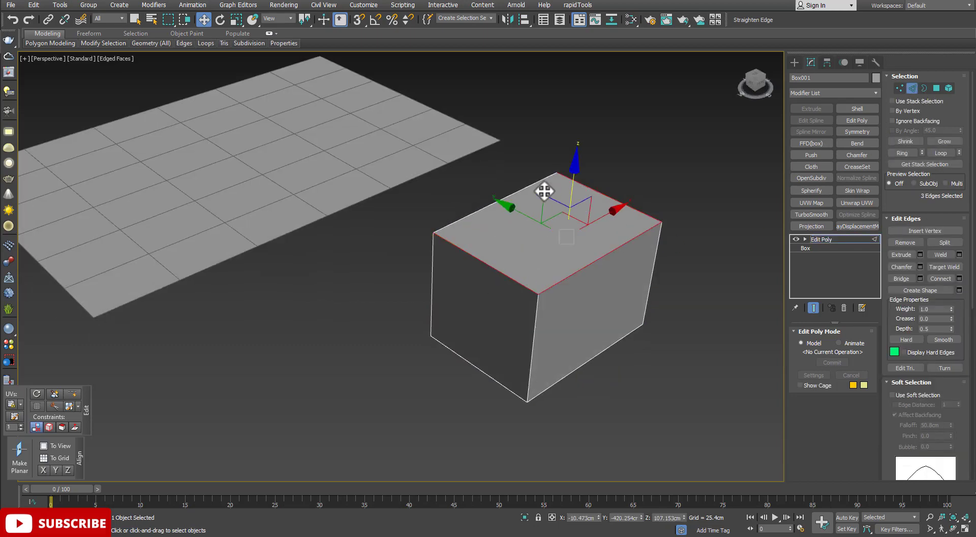
ctrl+click(514, 193)
alt+middle_drag(604, 249, 603, 239)
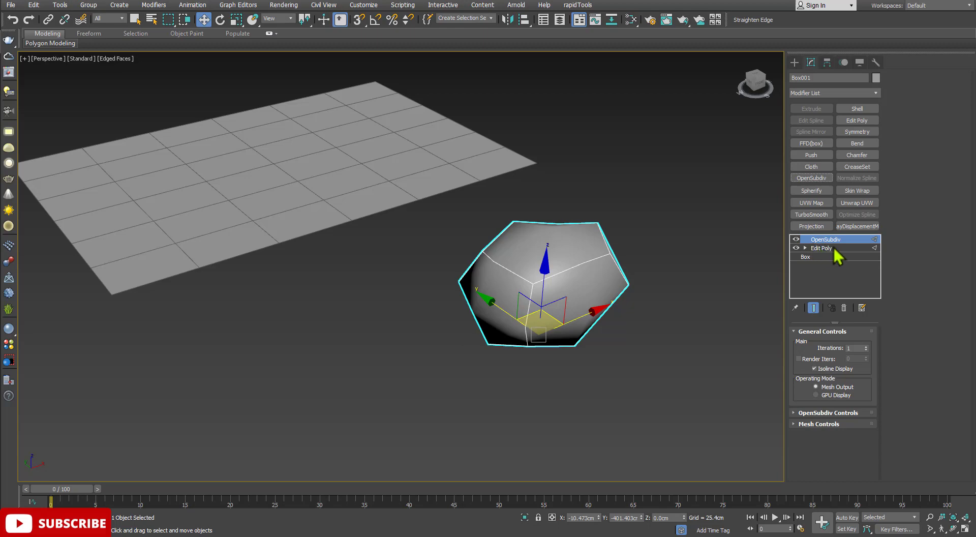
Raise OpenSubdiv iterations to 4 and return to Edit Poly's edge level
scroll(581, 271, up, 3)
mouse_move(581, 270)
alt+middle_down()
mouse_move(590, 285)
mouse_move(603, 255)
alt+middle_up()
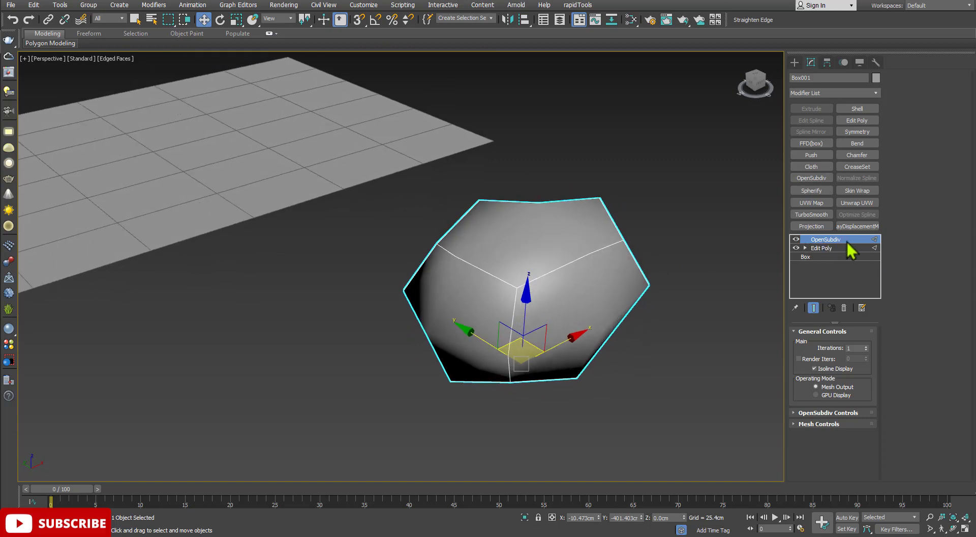
click(865, 346)
click(866, 346)
click(866, 346)
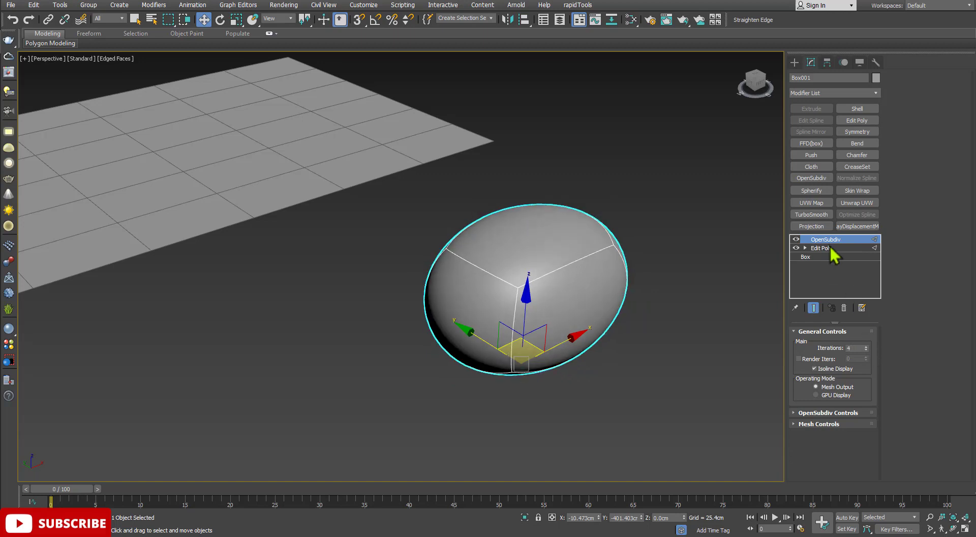
click(828, 248)
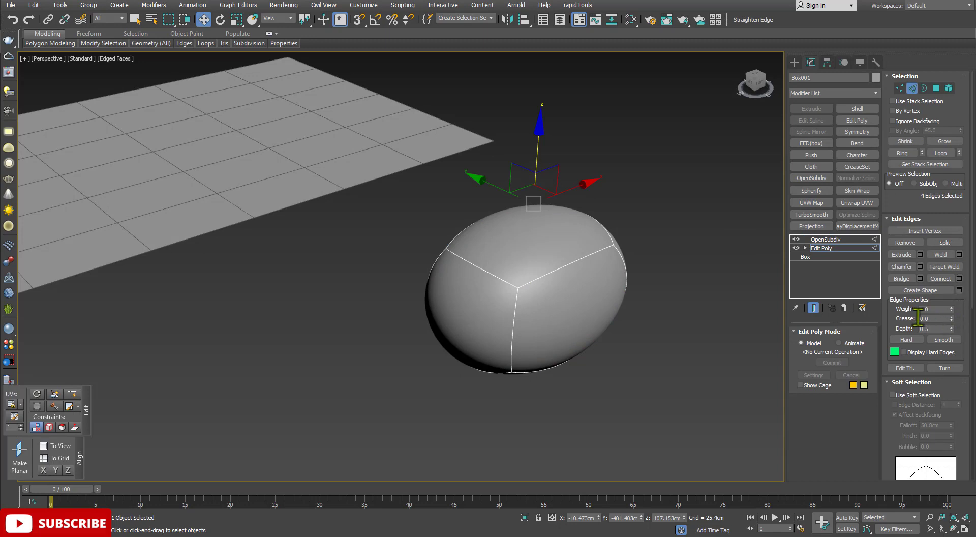
Raise the top-edge crease step by step to 0.09, checking the shape
click(951, 317)
click(951, 317)
click(951, 317)
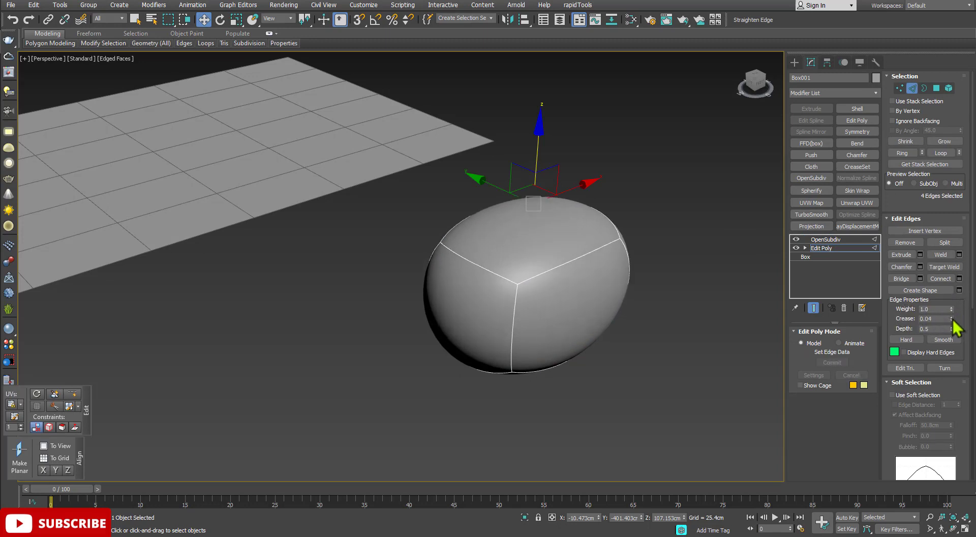
click(952, 317)
click(951, 317)
drag(953, 320, 952, 311)
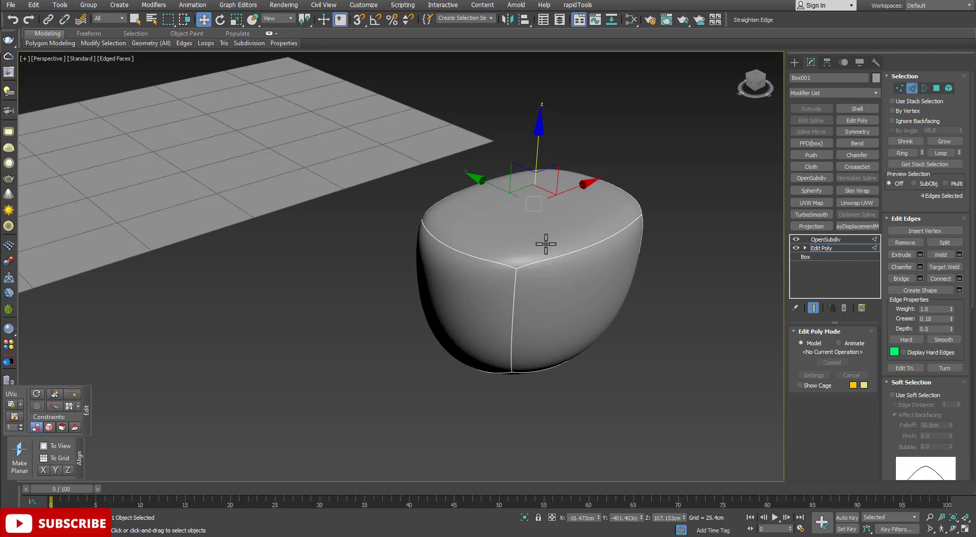
scroll(546, 243, down, 3)
alt+middle_drag(562, 272, 588, 338)
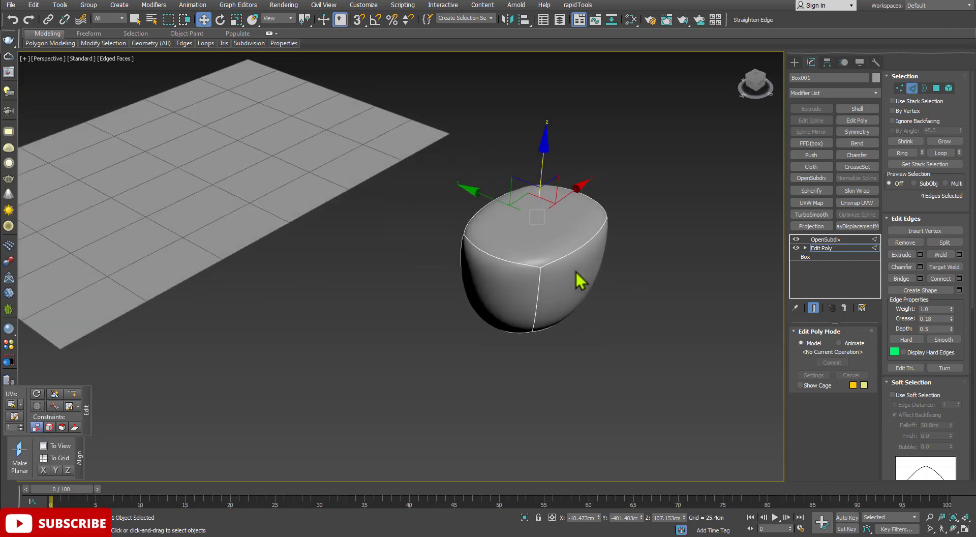
mouse_move(567, 264)
alt+middle_down()
mouse_move(558, 262)
mouse_move(611, 279)
alt+middle_up()
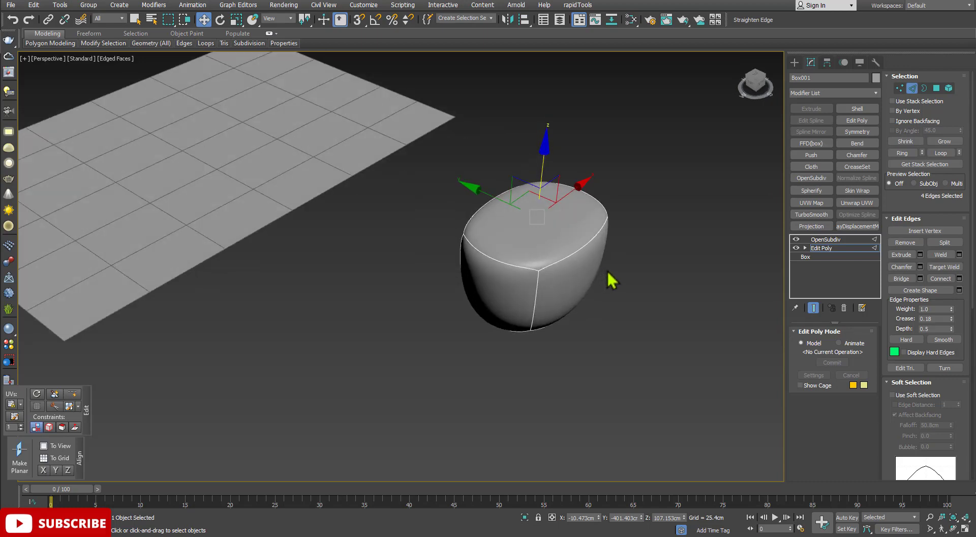
Try a 0.3 crease, settle the top edges at 0.2, and exit edge level
drag(953, 318, 953, 305)
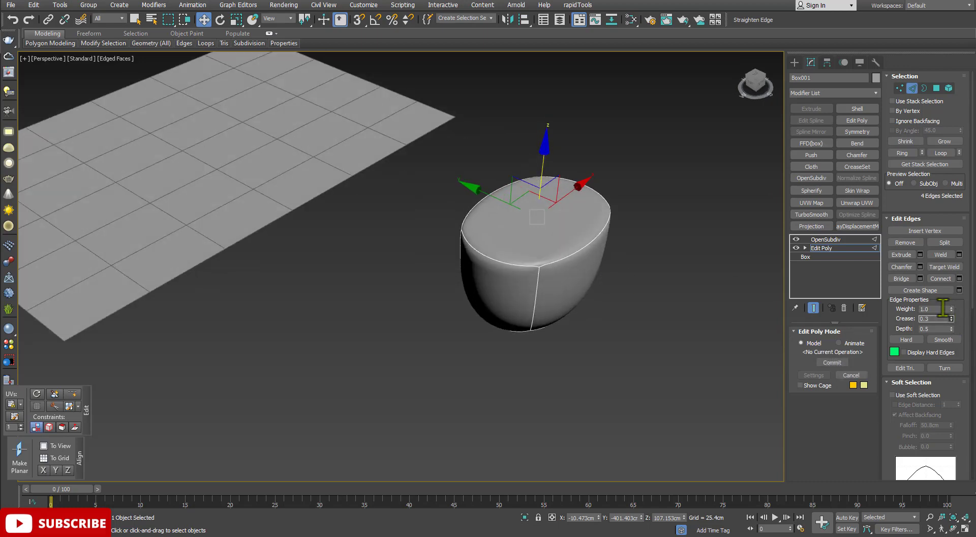
alt+middle_drag(577, 256, 516, 257)
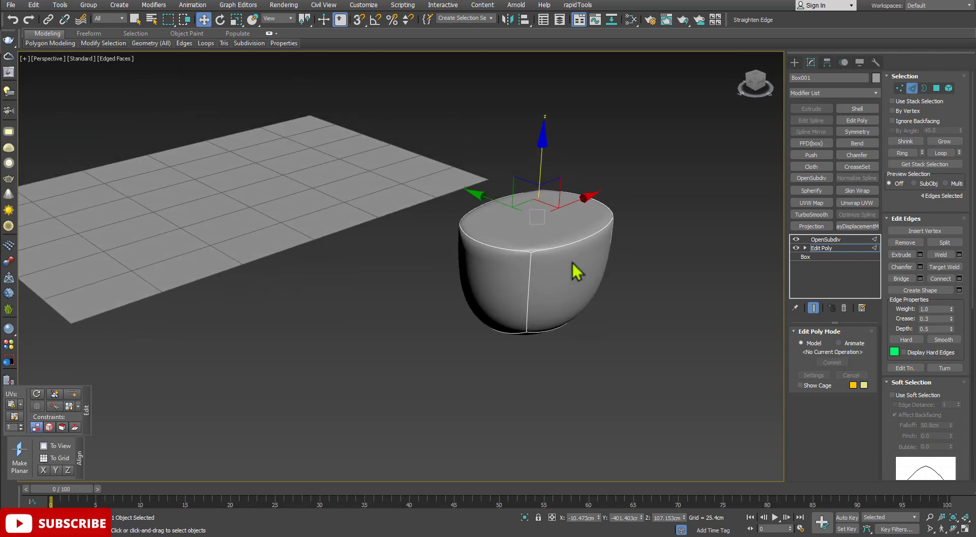
alt+middle_drag(573, 266, 568, 249)
alt+middle_drag(474, 270, 497, 310)
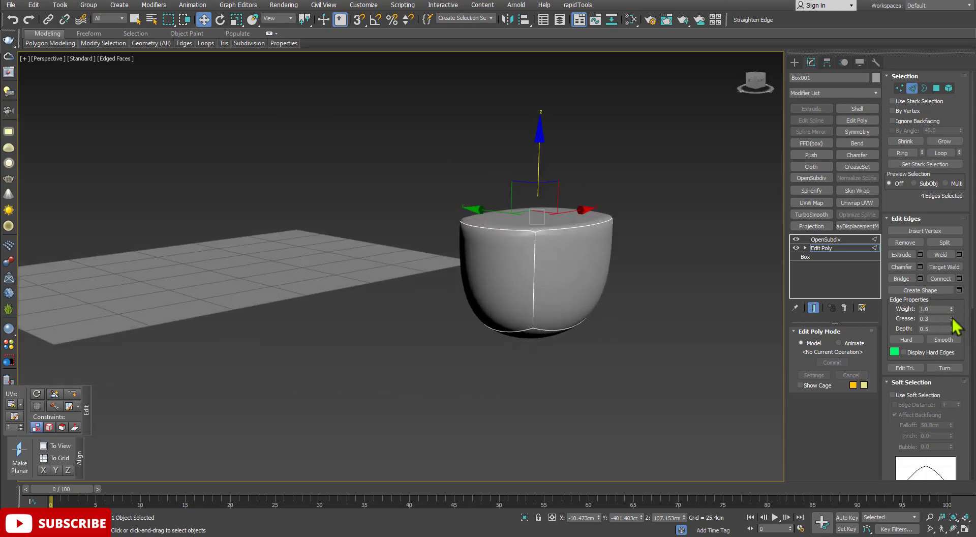
mouse_move(950, 319)
mouse_down()
mouse_move(953, 335)
mouse_move(959, 323)
mouse_up()
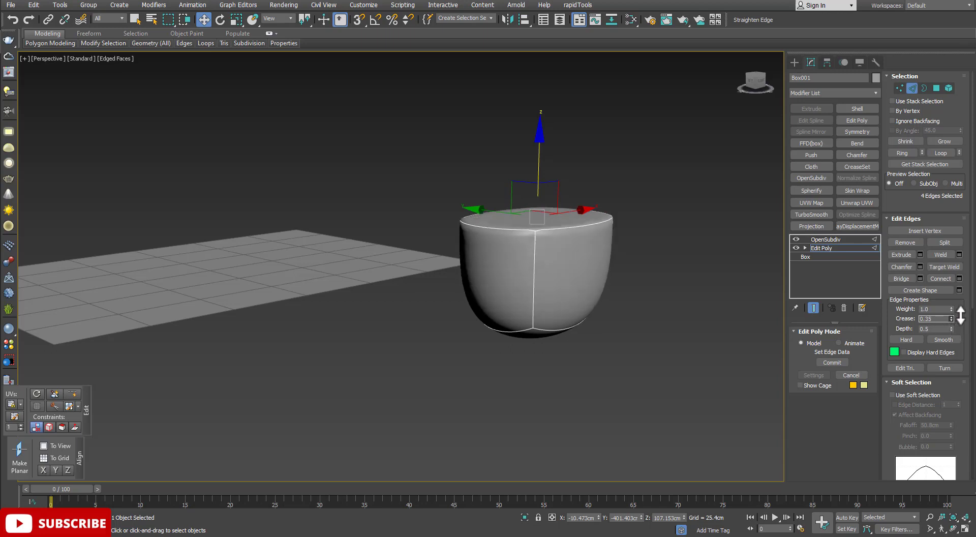
drag(959, 322, 959, 324)
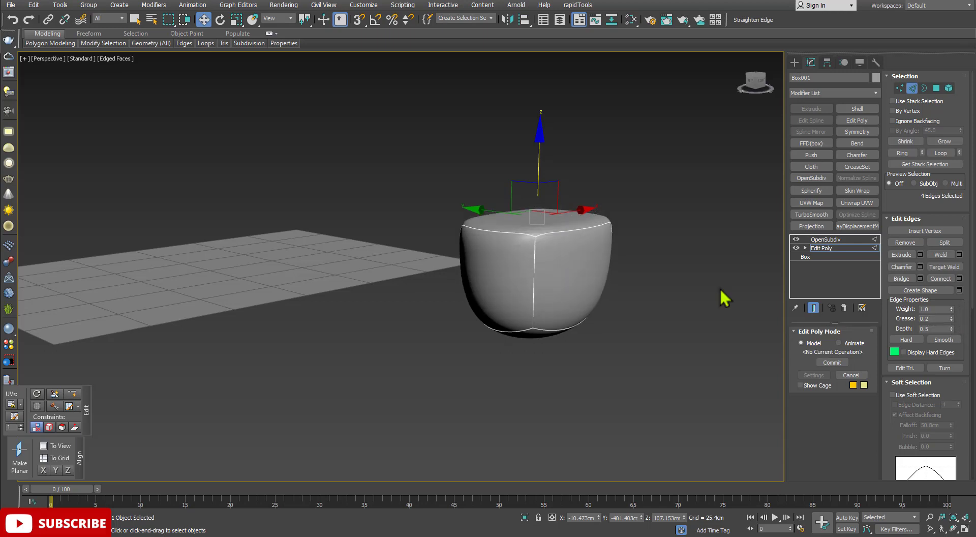
alt+middle_drag(720, 295, 726, 271)
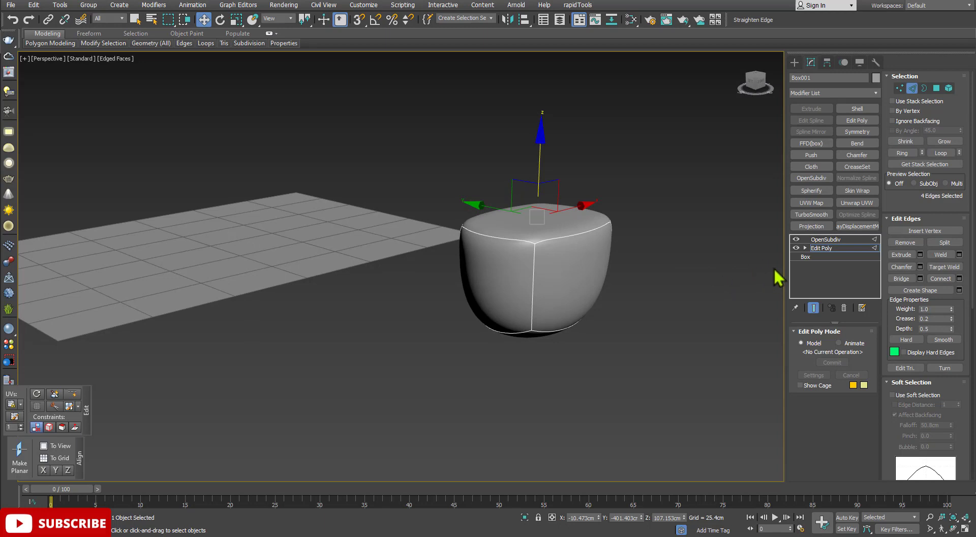
click(825, 248)
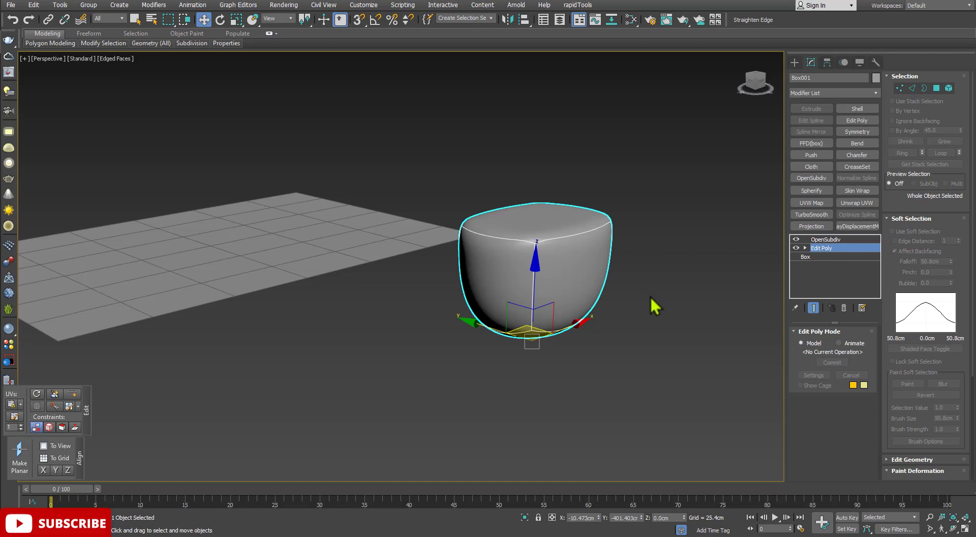
Collapse the Soft Selection rollout and frame the plane and pouf in view
scroll(543, 278, down, 3)
alt+middle_drag(543, 278, 566, 277)
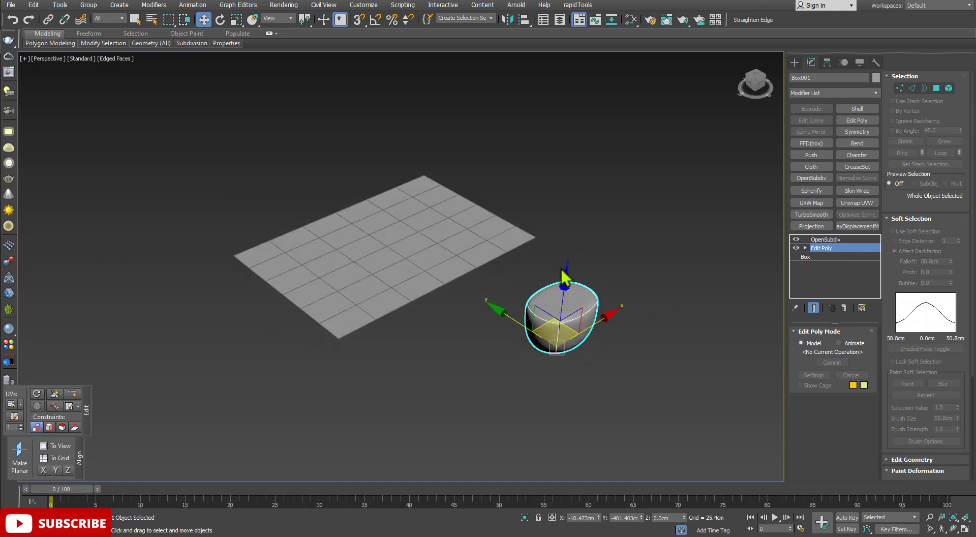
click(886, 218)
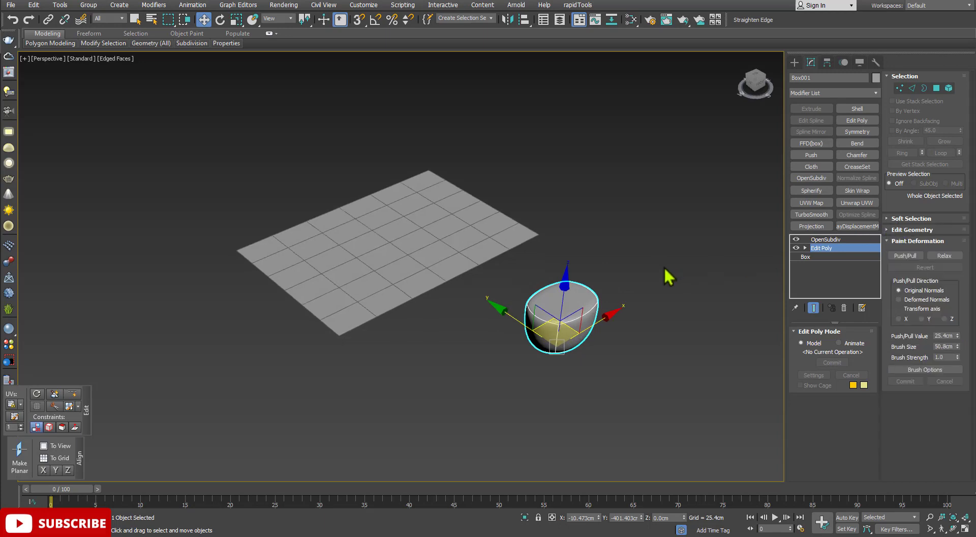
scroll(583, 292, up, 1)
scroll(583, 288, up, 2)
middle_drag(583, 289, 620, 304)
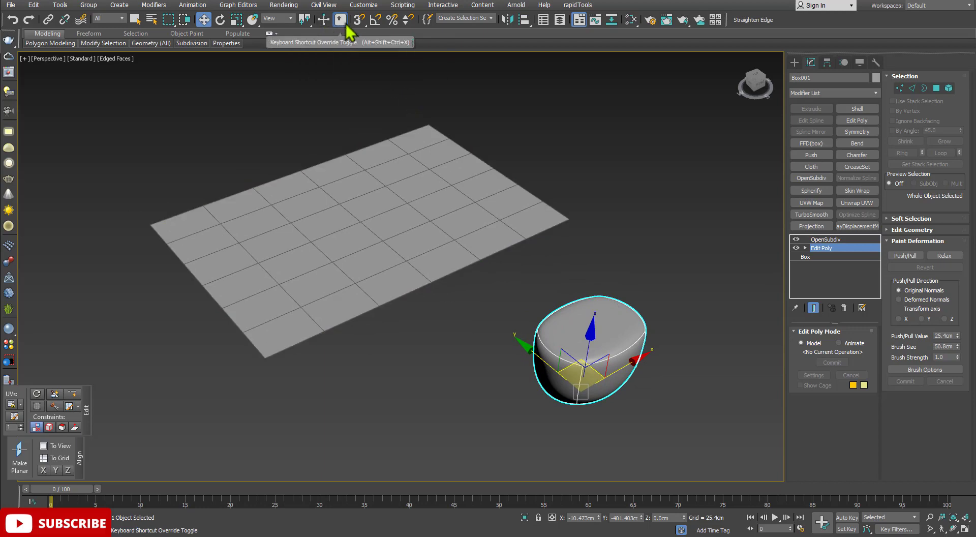
mouse_move(340, 19)
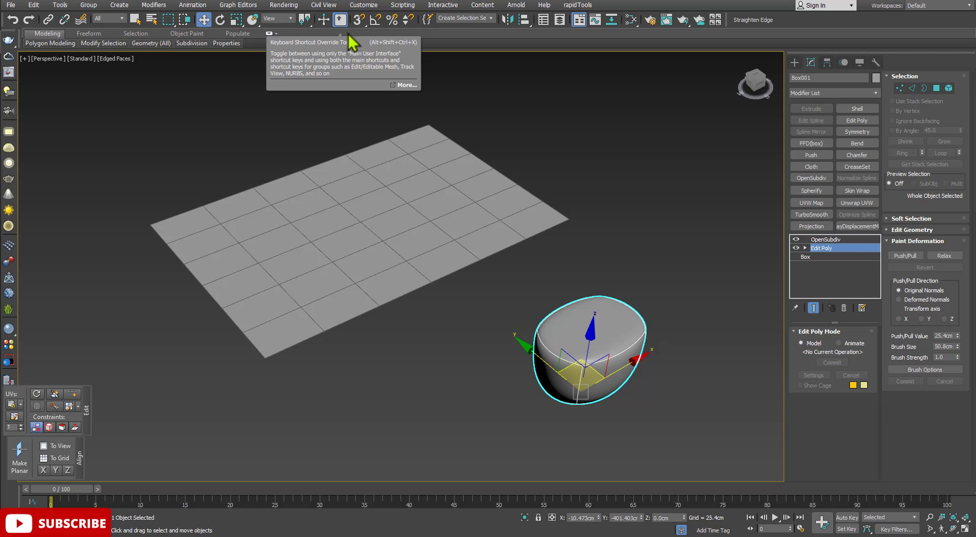
Deselect the pouf, toggle Keyboard Shortcut Override on and off, then select Plane001
click(462, 83)
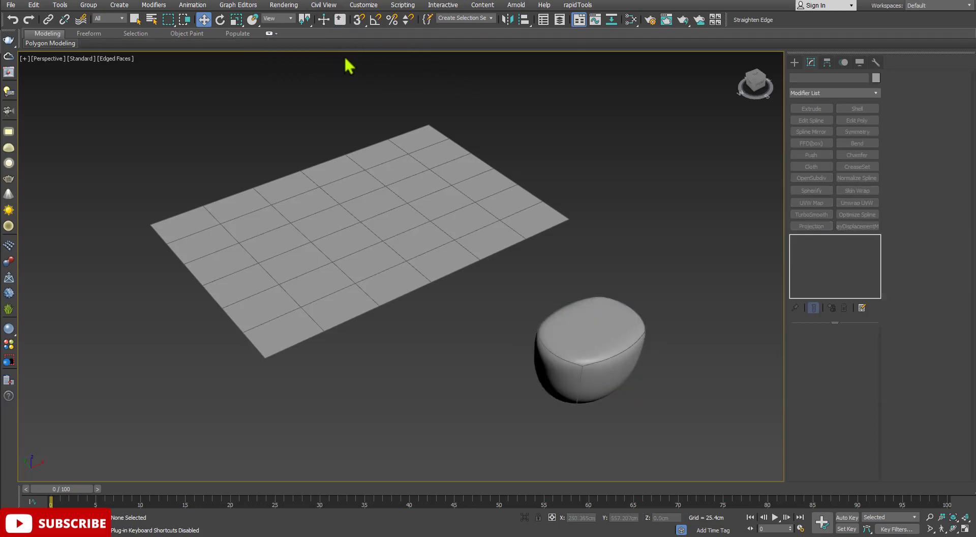
click(340, 19)
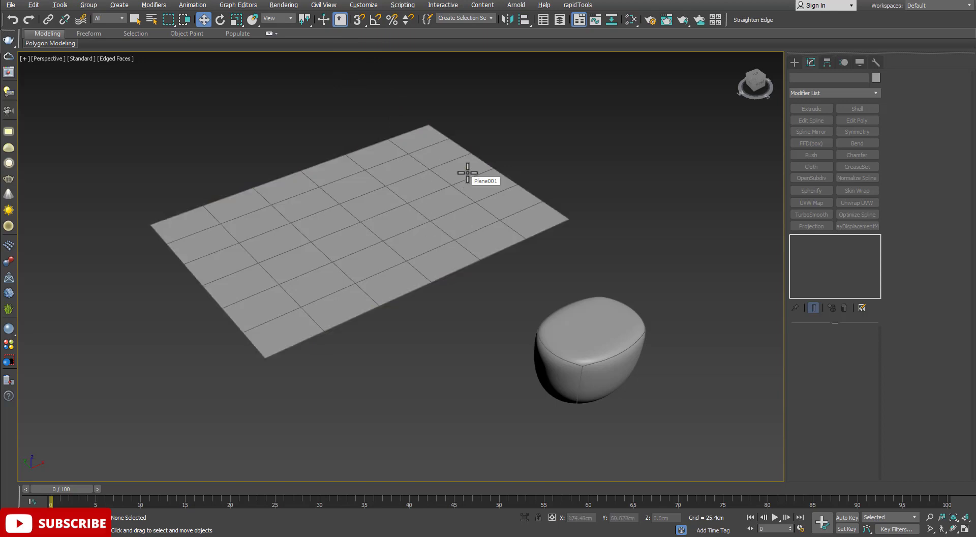
middle_drag(463, 174, 468, 198)
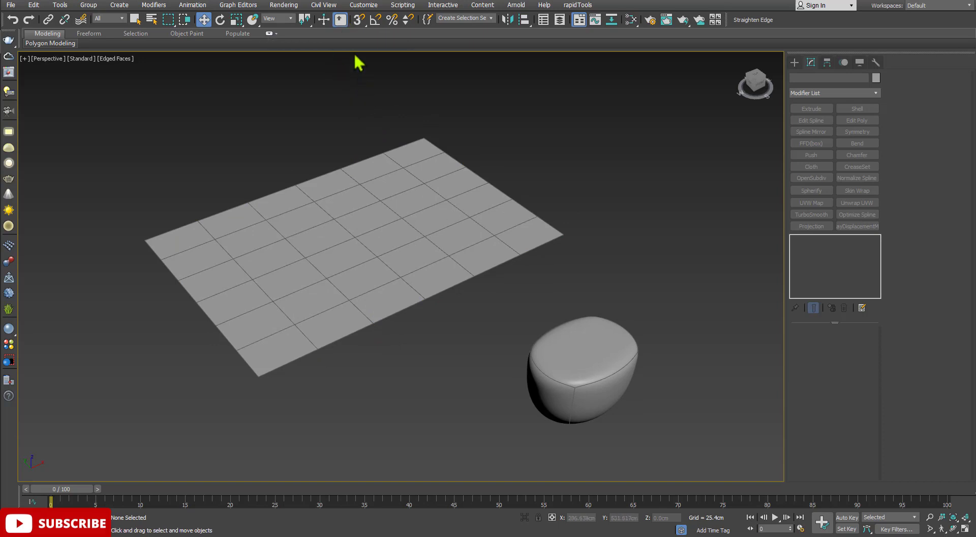
click(341, 21)
drag(545, 178, 510, 236)
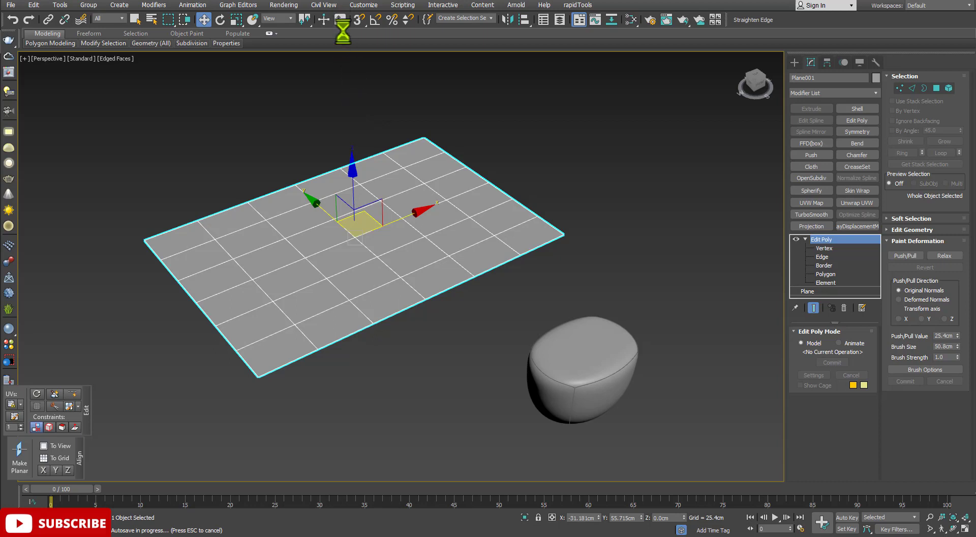
Deselect the plane with Ctrl+D and enable Keyboard Shortcut Override
key(ctrl+d)
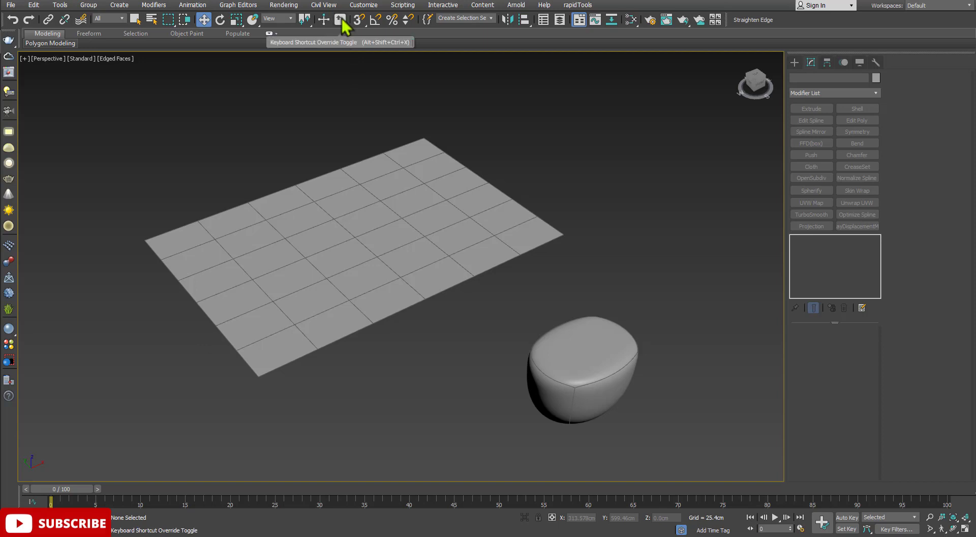
click(340, 19)
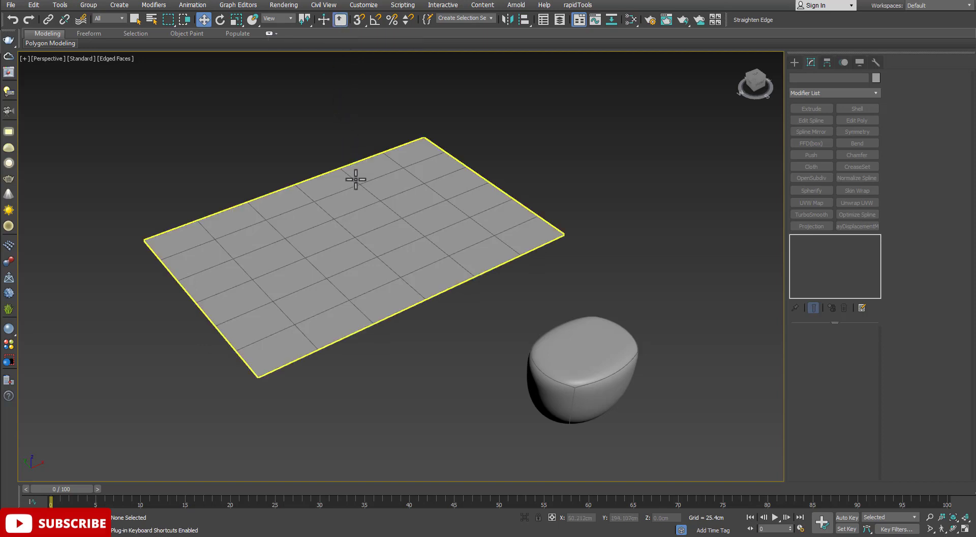